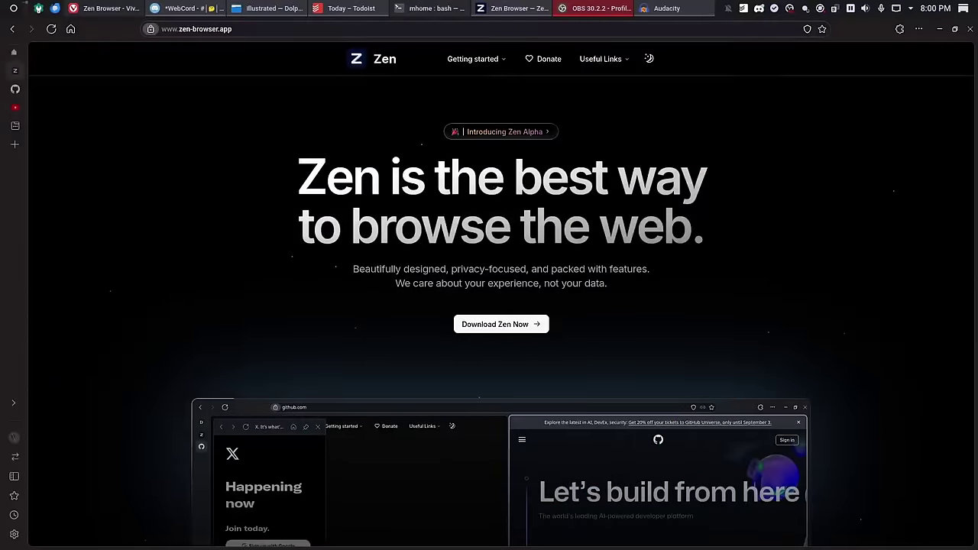
Step: Restore Zen to a floating window, open the Add-ons Manager, and return to the Zen homepage tab
key(super+Down)
mouse_move(569, 89)
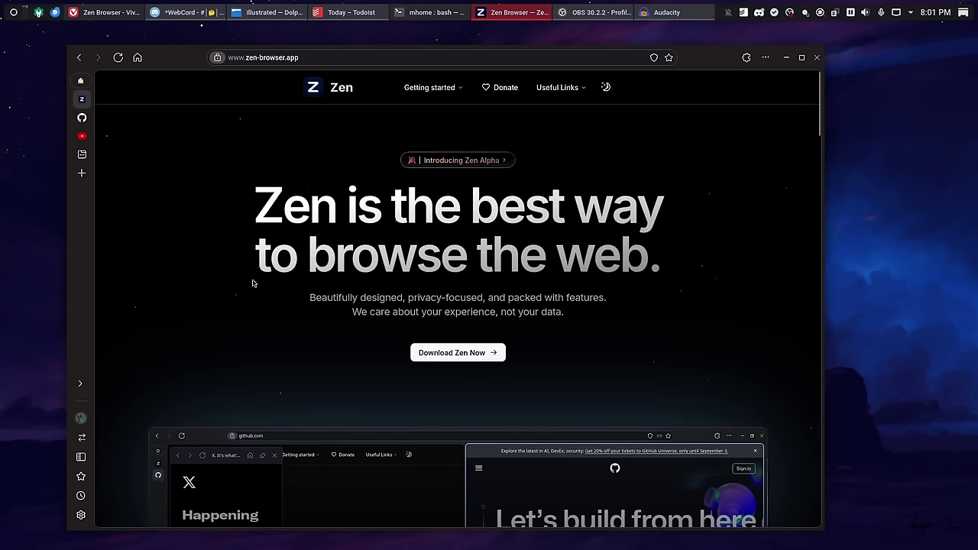
click(742, 61)
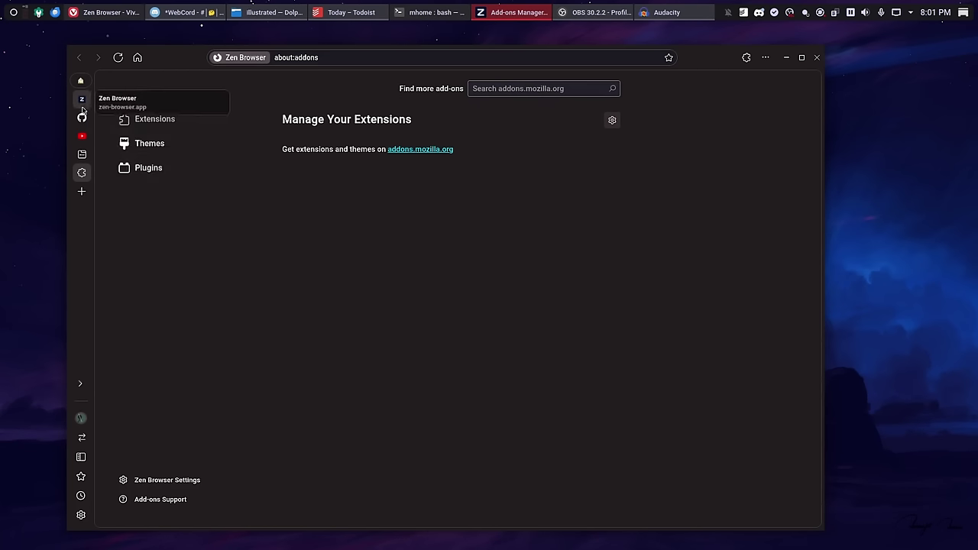
click(82, 99)
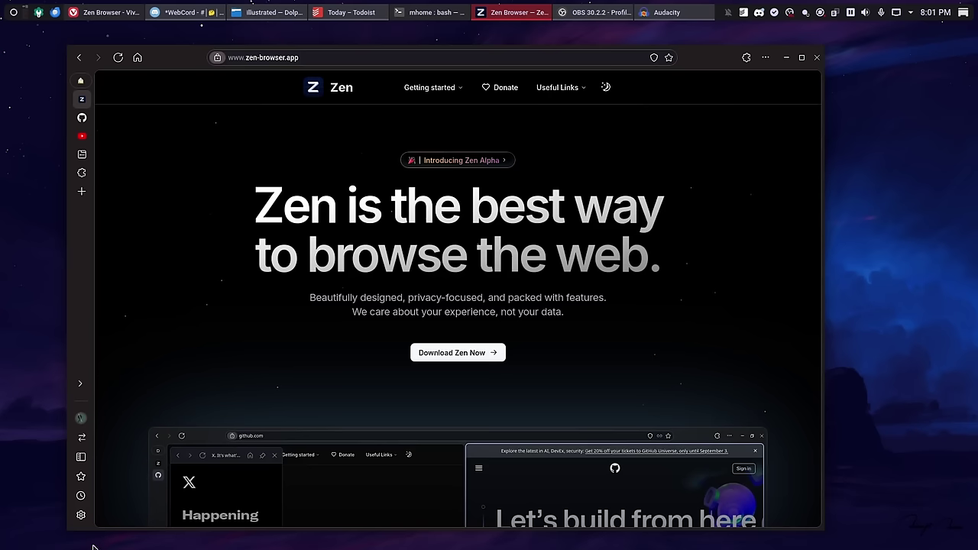
Step: Load Todoist in a web side panel beside the homepage, briefly checking Vivaldi before returning to Zen
click(80, 458)
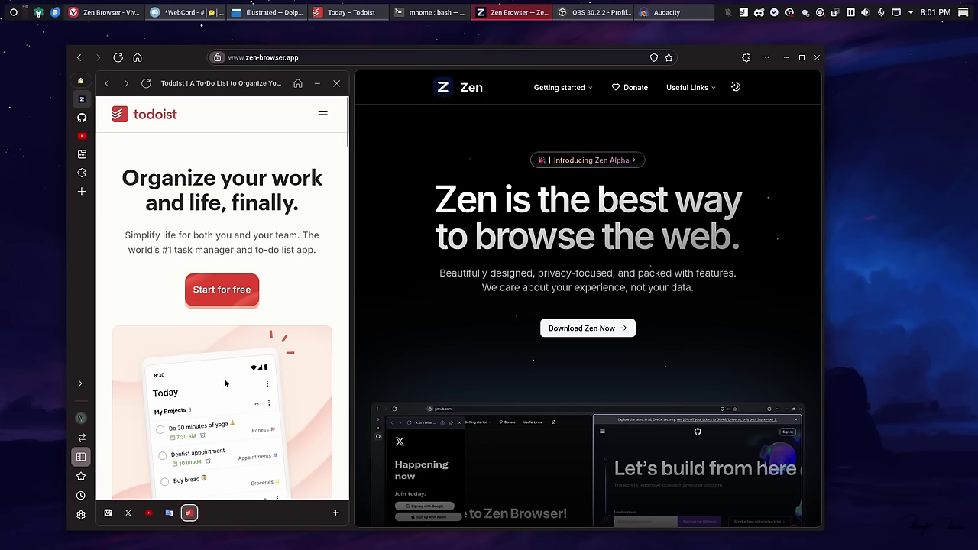
key(alt+Tab)
mouse_move(936, 285)
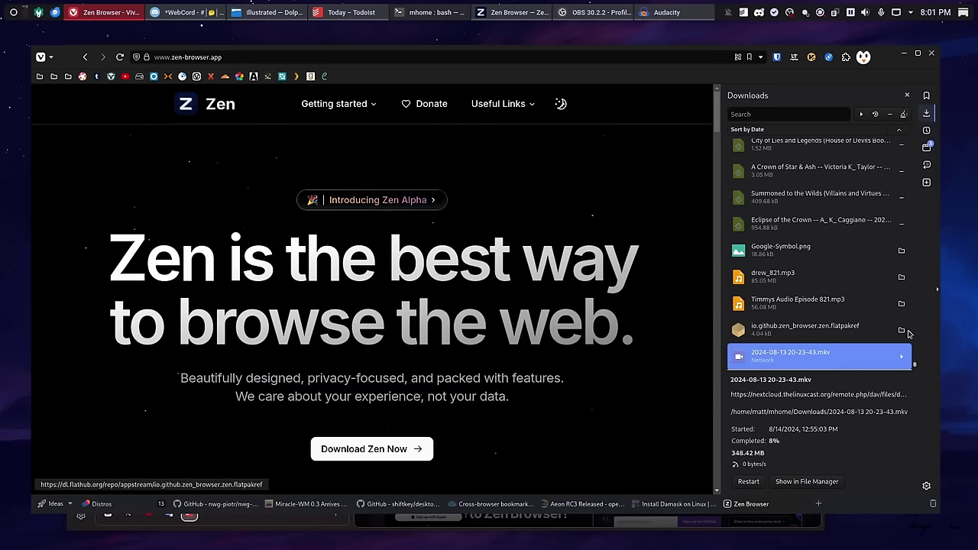
key(alt+Tab)
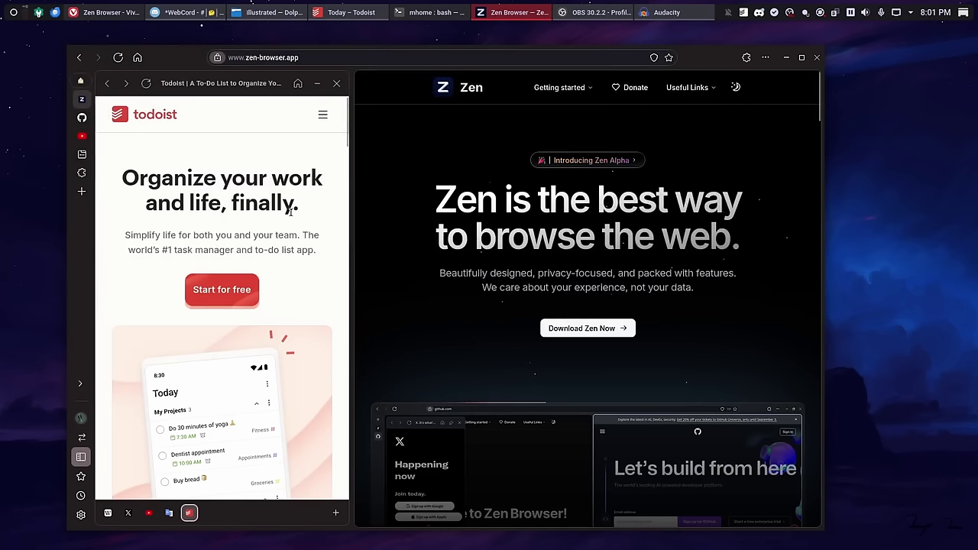
Step: Toggle the Todoist panel off and back on, then close it with its X
click(336, 84)
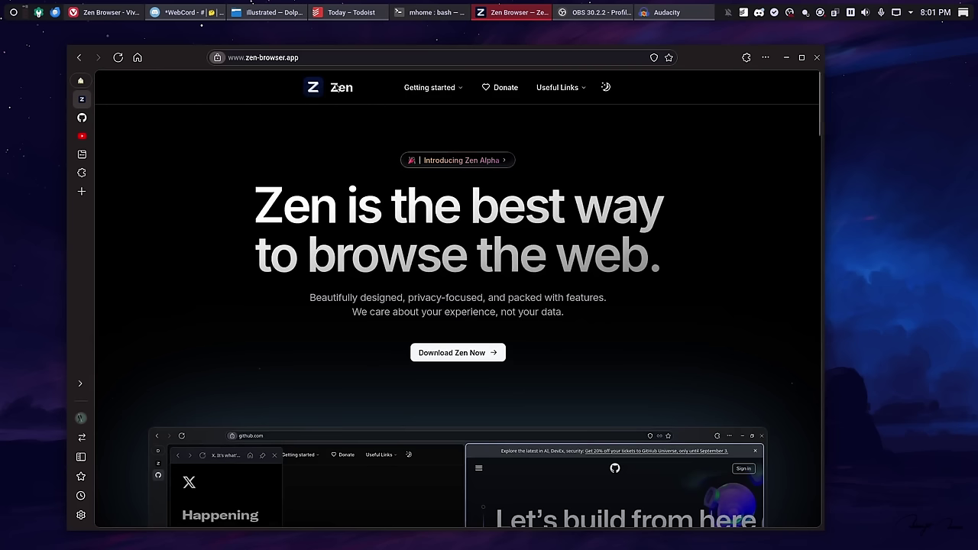
click(81, 457)
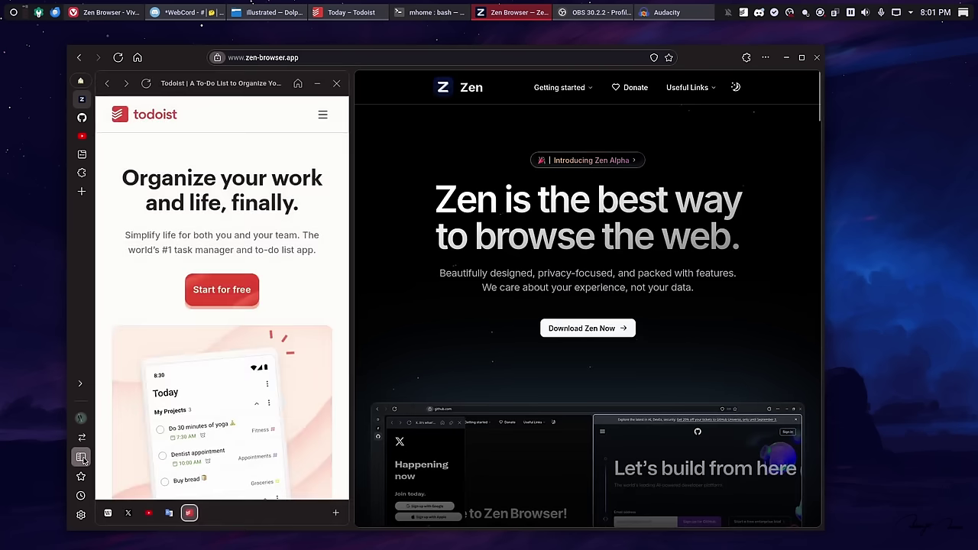
click(339, 82)
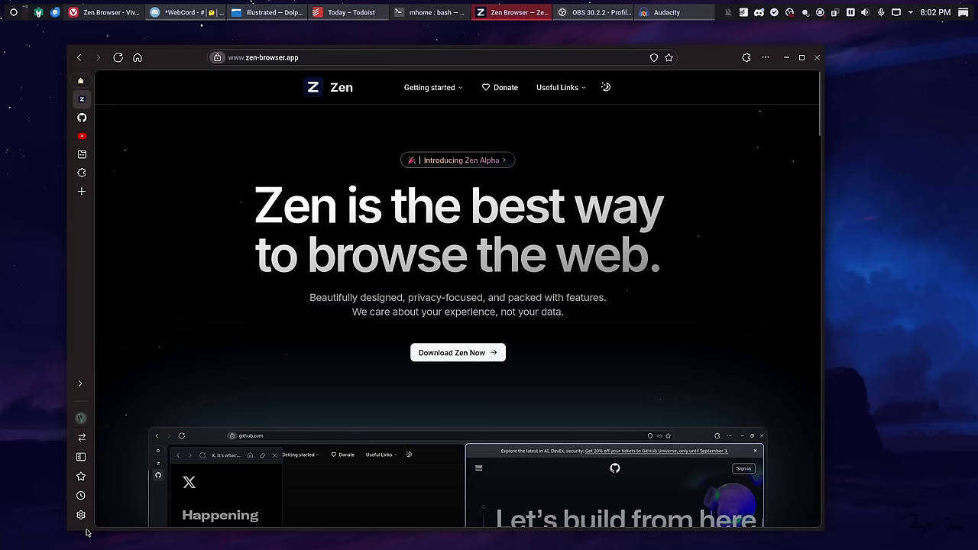
mouse_move(88, 155)
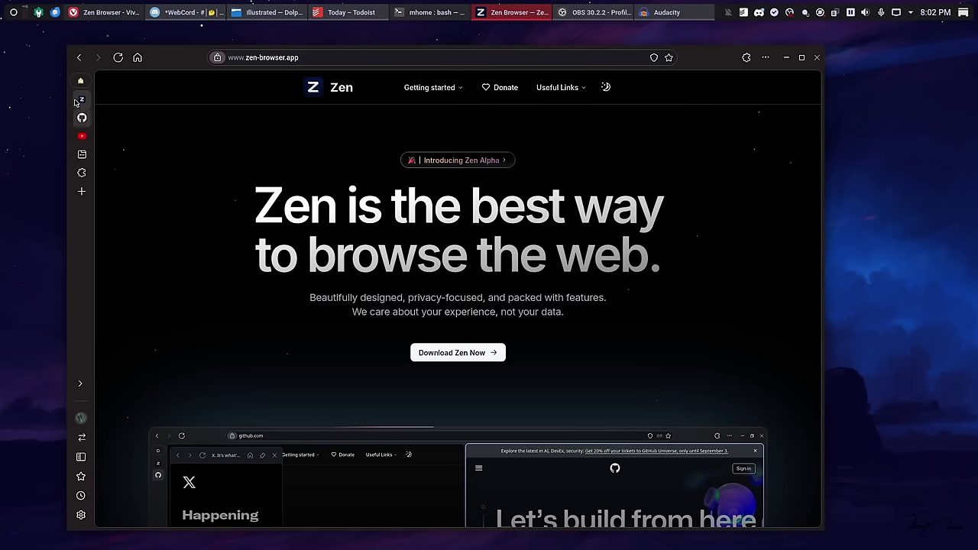
Step: Expand the sidebar to show tab titles, then open Settings › General › Look And Feel and scroll down
click(90, 433)
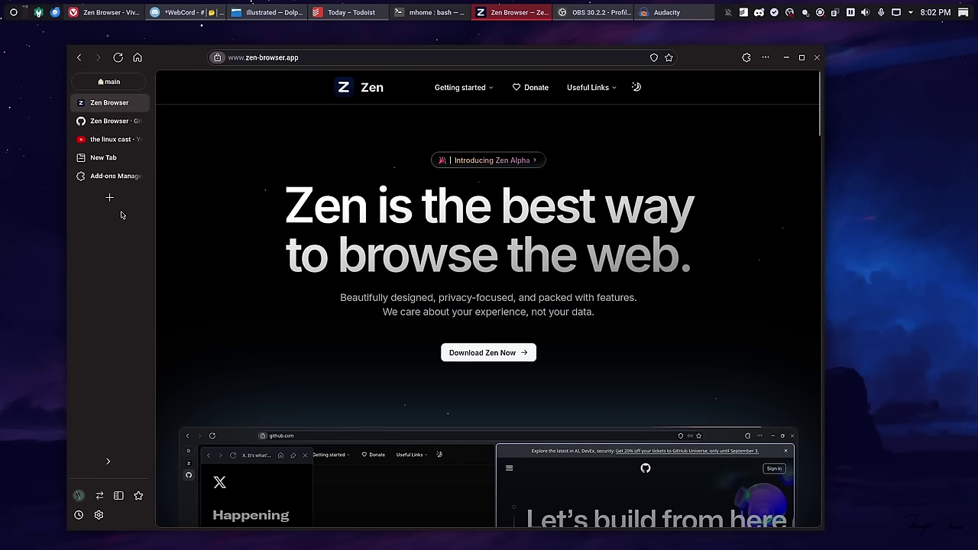
click(99, 515)
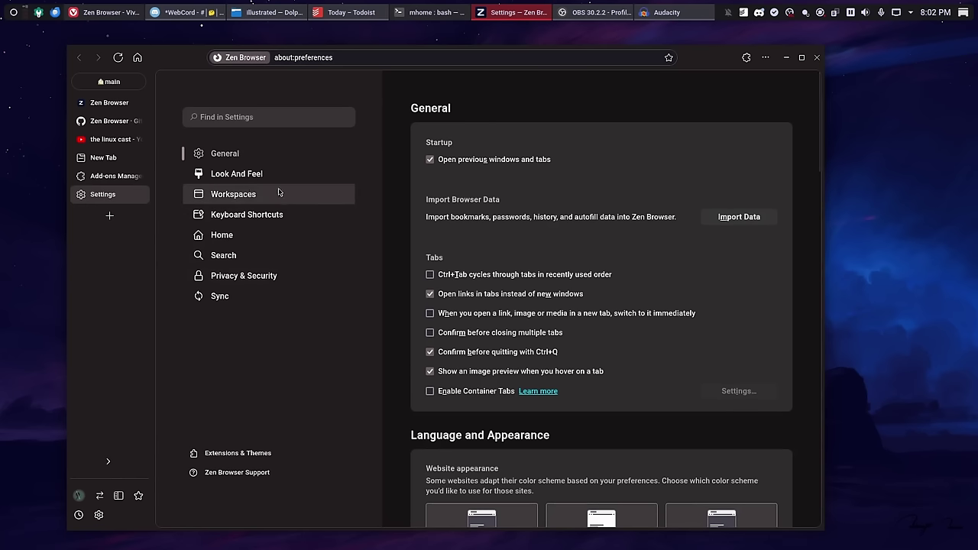
click(313, 153)
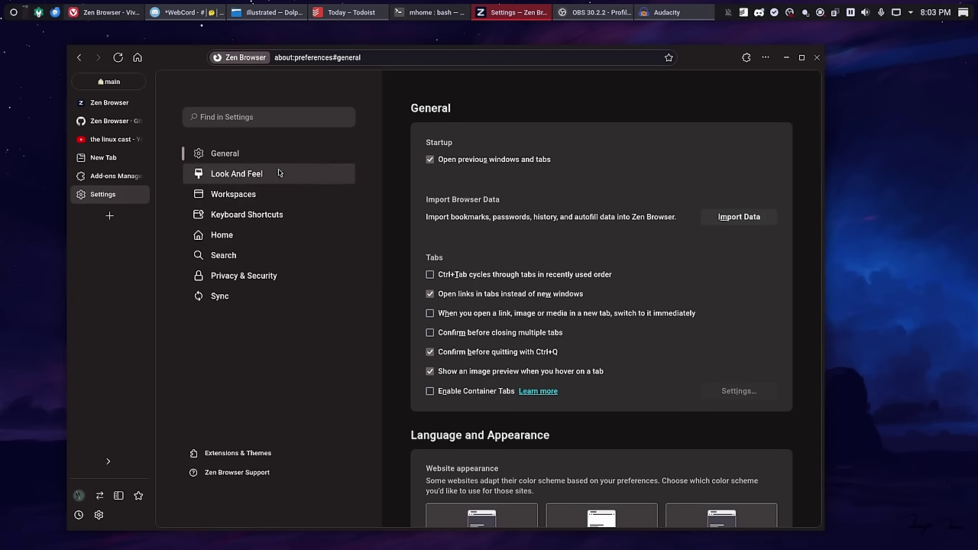
click(317, 175)
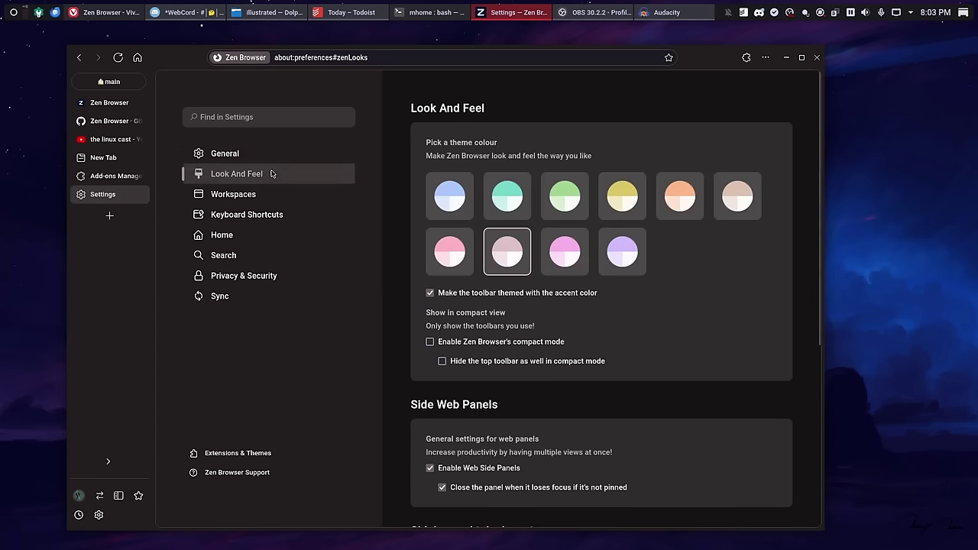
scroll(622, 291, down, 1)
scroll(626, 297, down, 3)
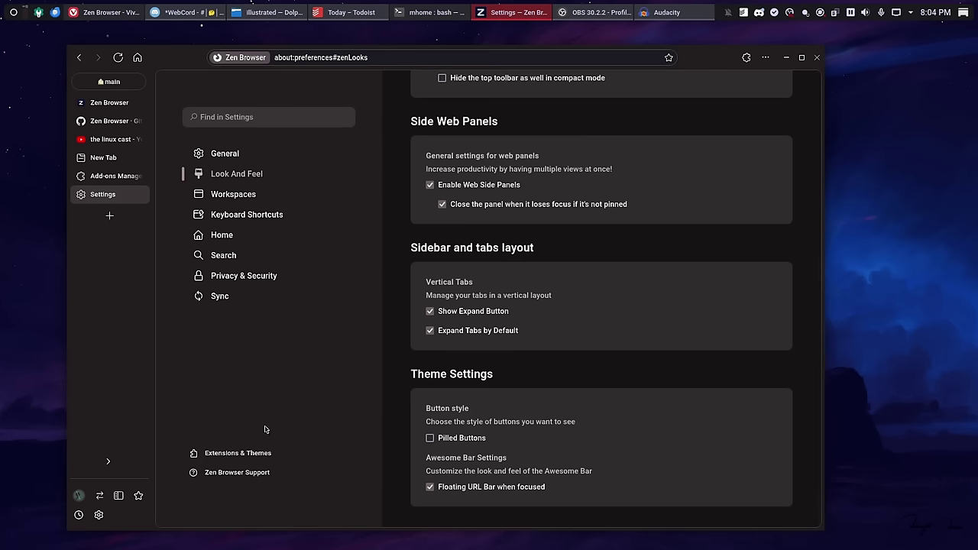
Step: Collapse the vertical tab sidebar to icons with the ⇄ toggle at its bottom
click(98, 497)
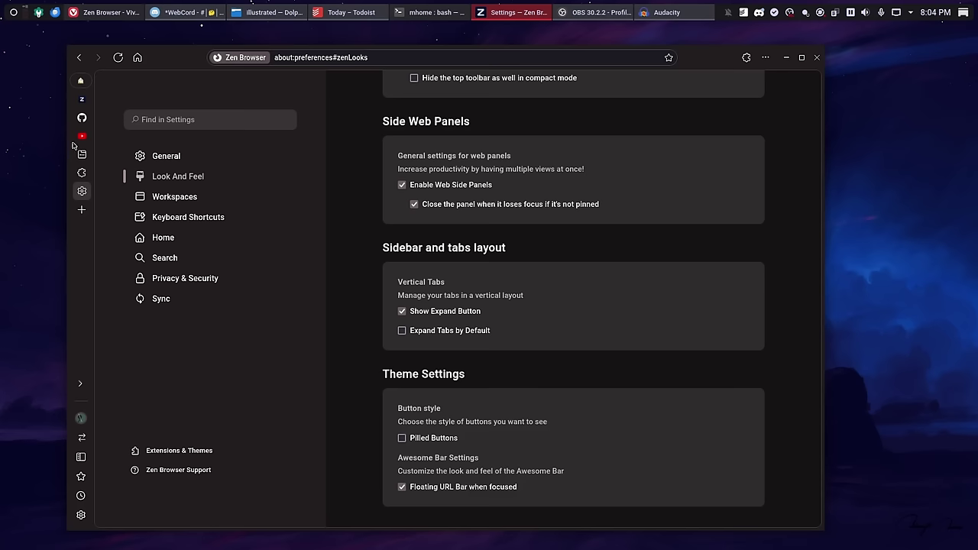
mouse_move(75, 144)
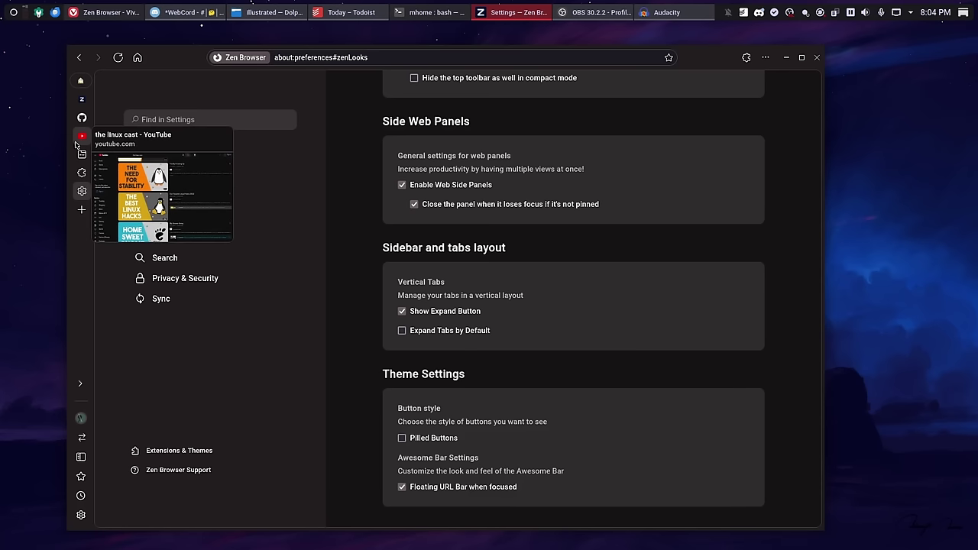
Step: Open the List all tabs menu, then close it again
click(80, 386)
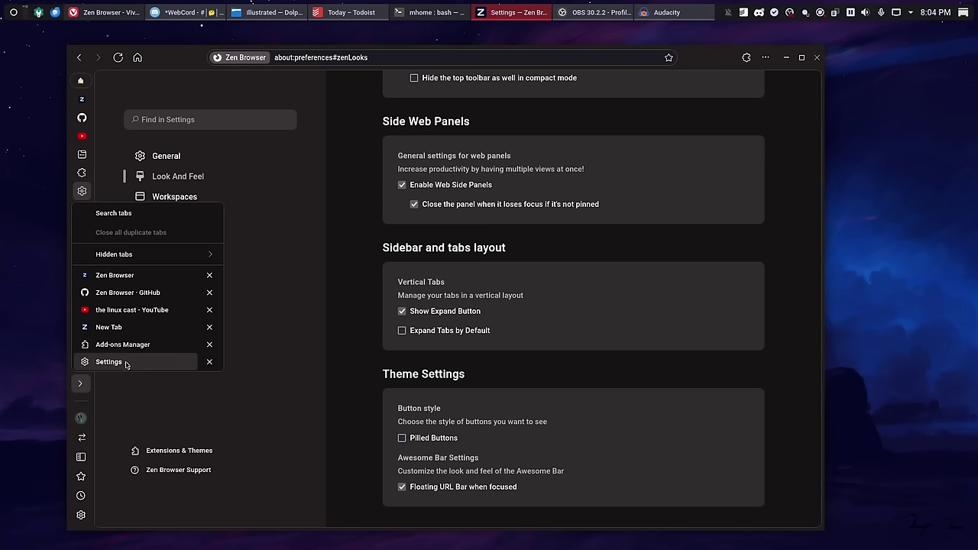
click(137, 402)
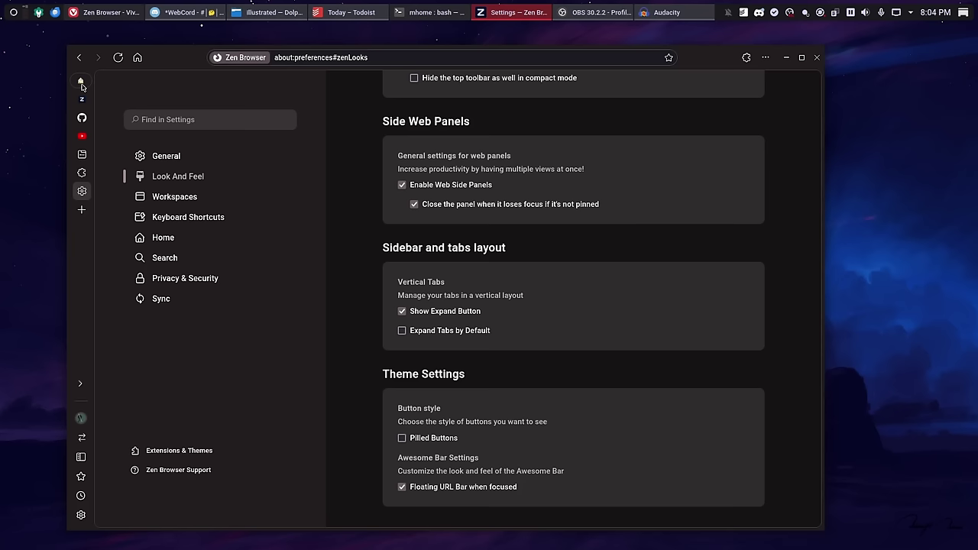
Step: Switch from the workspace list to the Reading workspace, then reopen the list from there
click(81, 84)
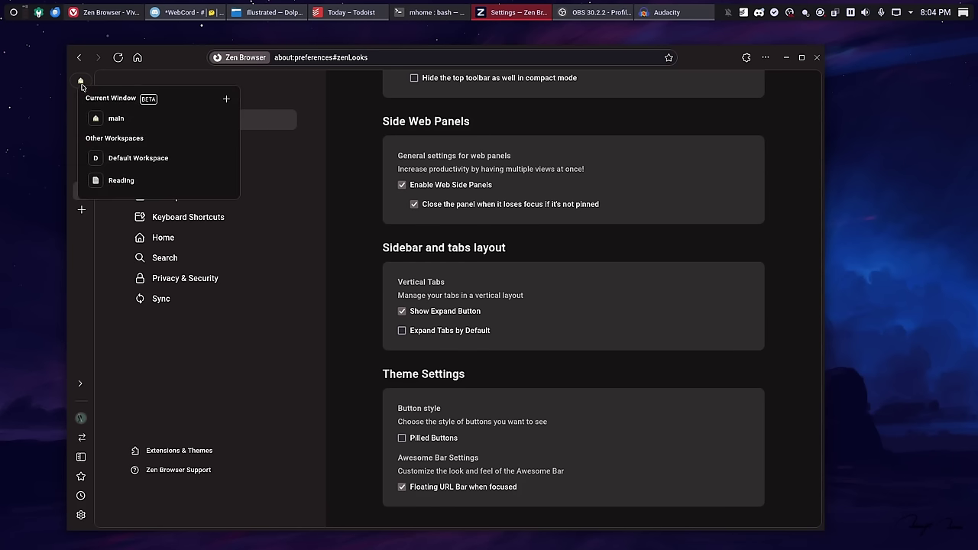
click(81, 84)
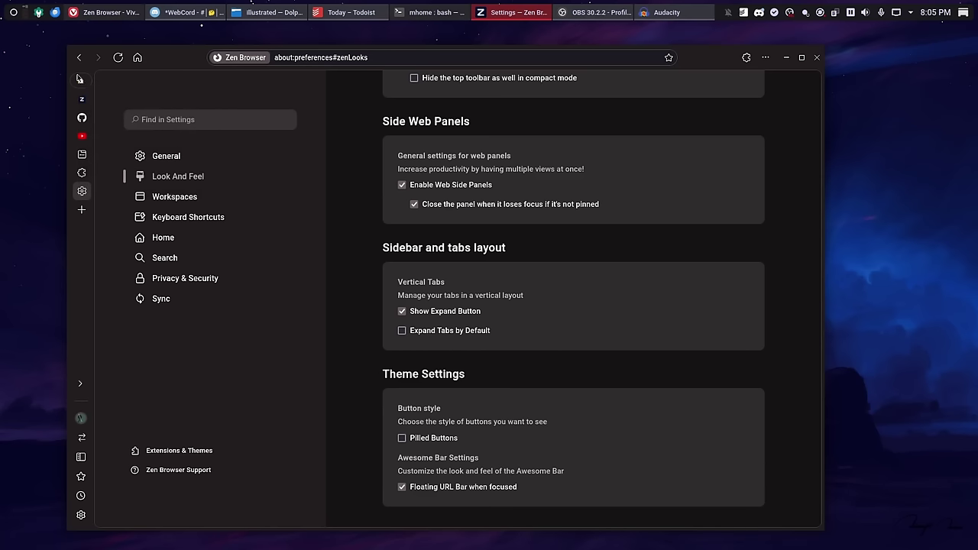
click(80, 82)
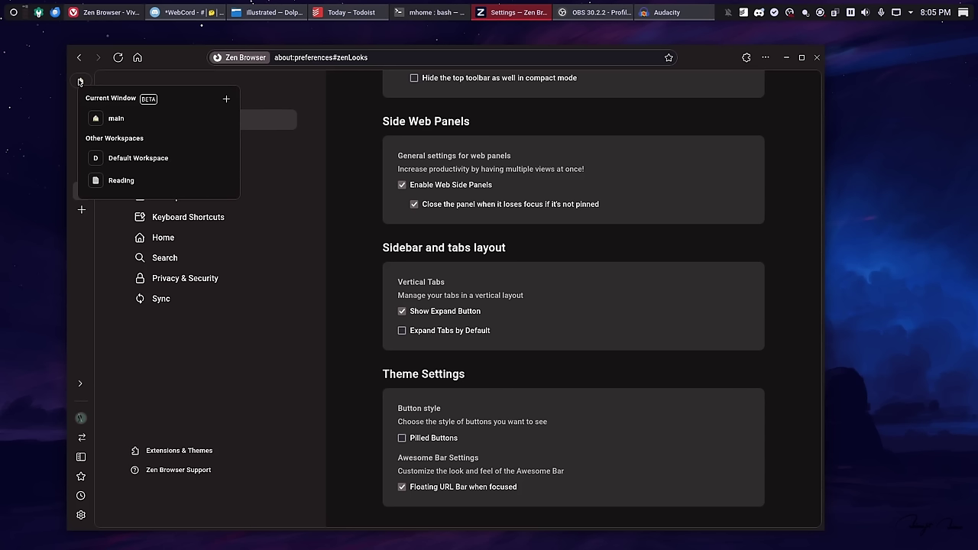
click(120, 181)
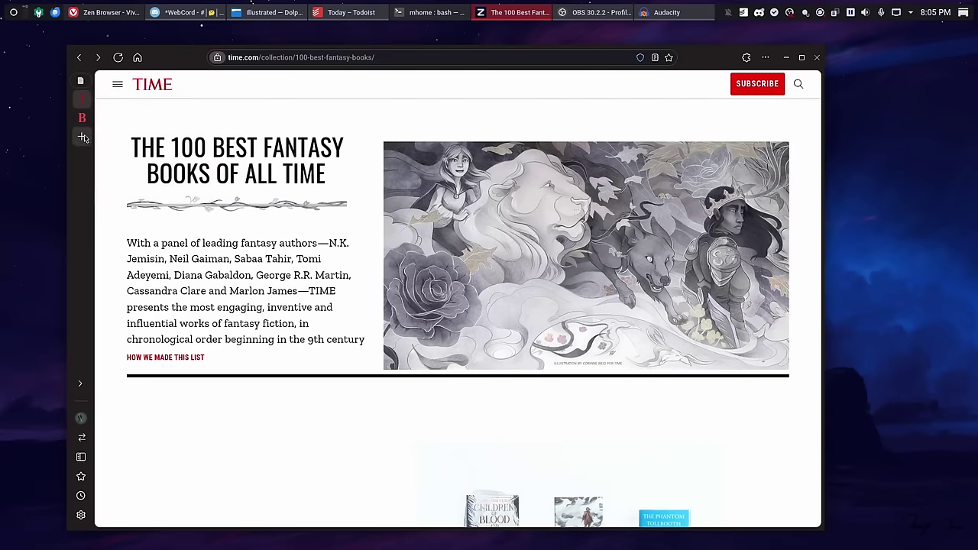
click(80, 83)
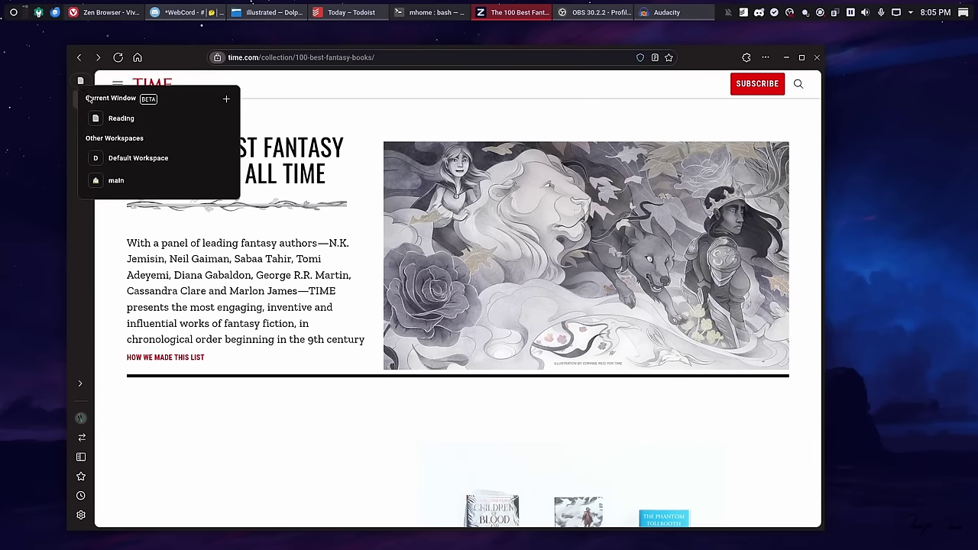
Step: Choose main in the workspace popup to show the zen-browser GitHub page
click(116, 180)
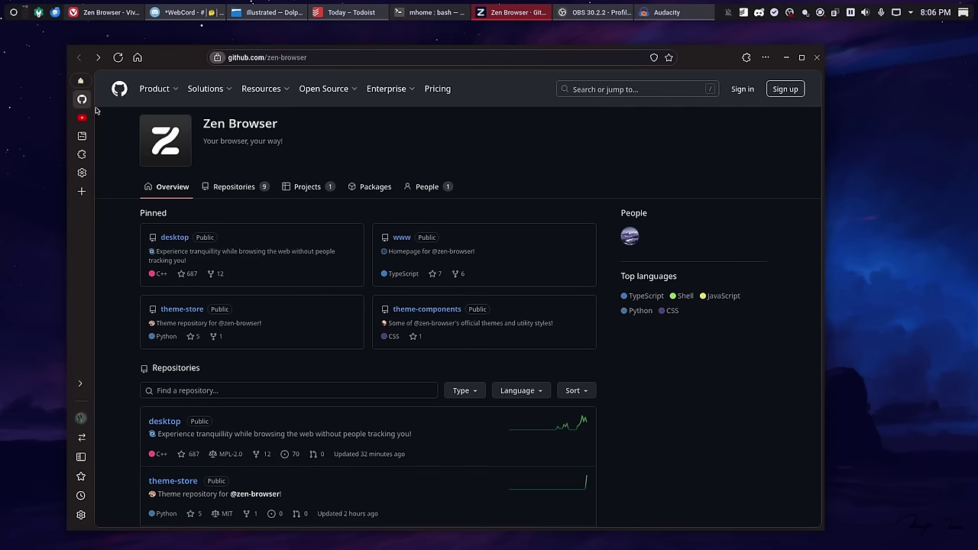
Step: Bring Vivaldi forward, open its workspace list twice, then minimise Vivaldi
click(93, 12)
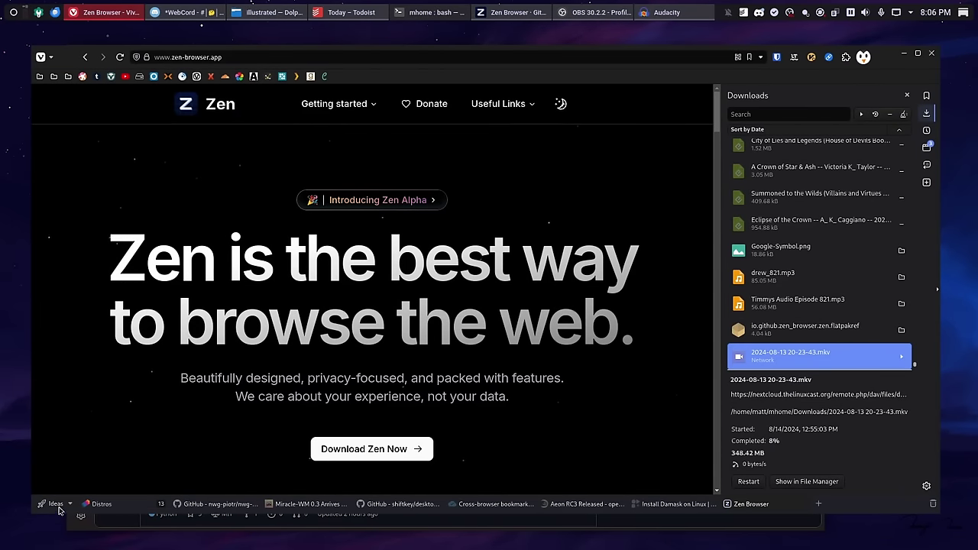
click(57, 505)
click(64, 507)
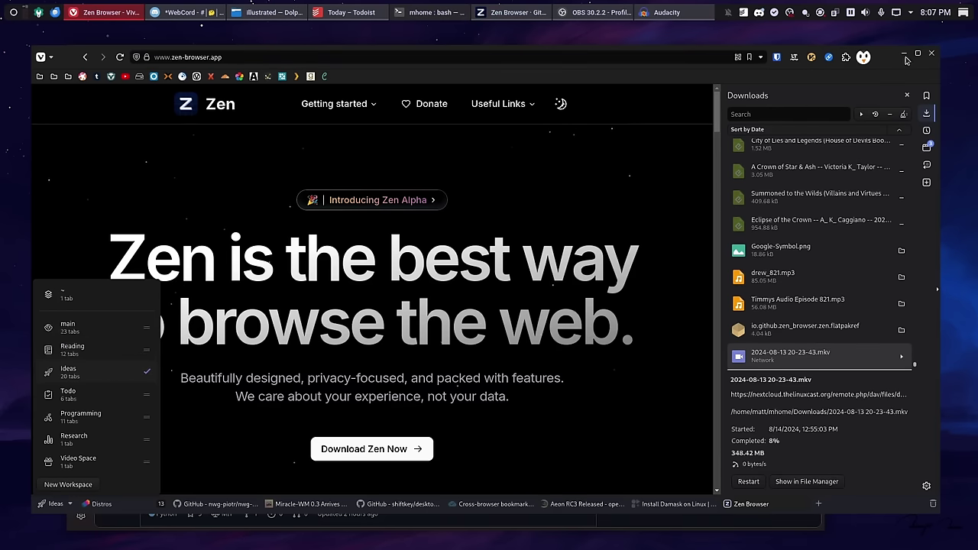
click(902, 57)
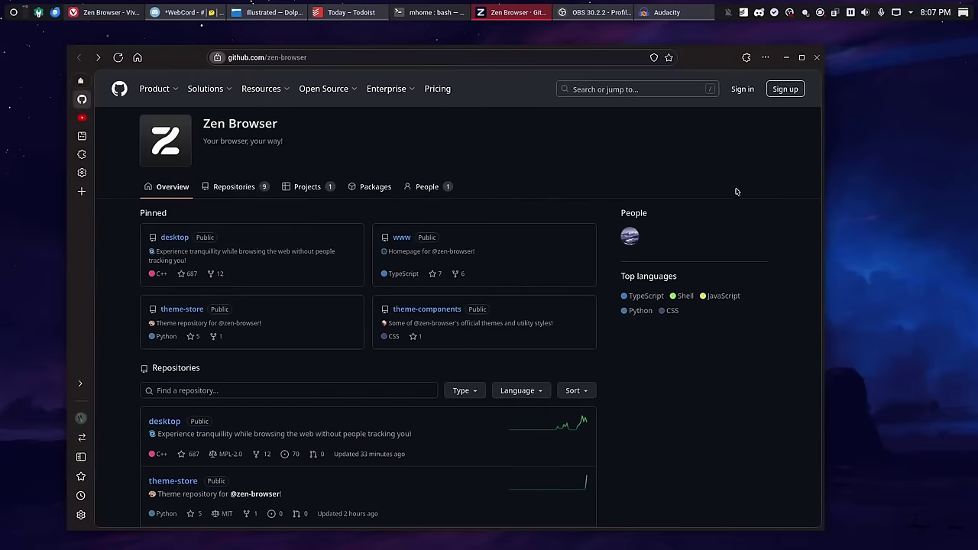
click(80, 84)
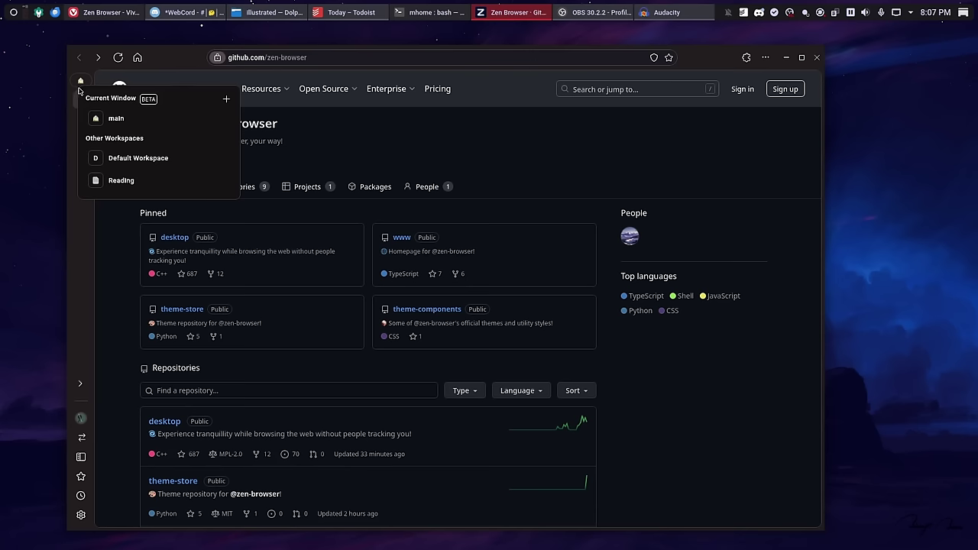
click(451, 131)
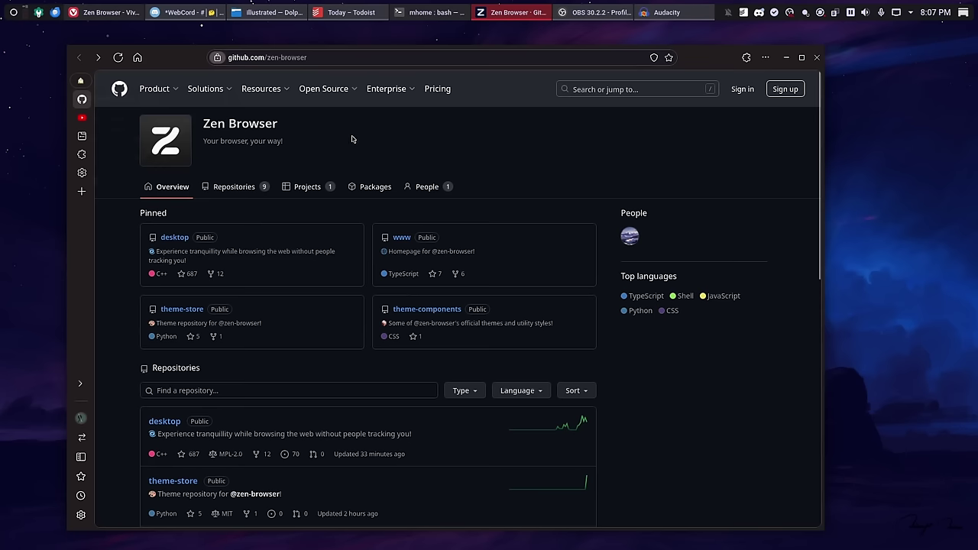
click(81, 81)
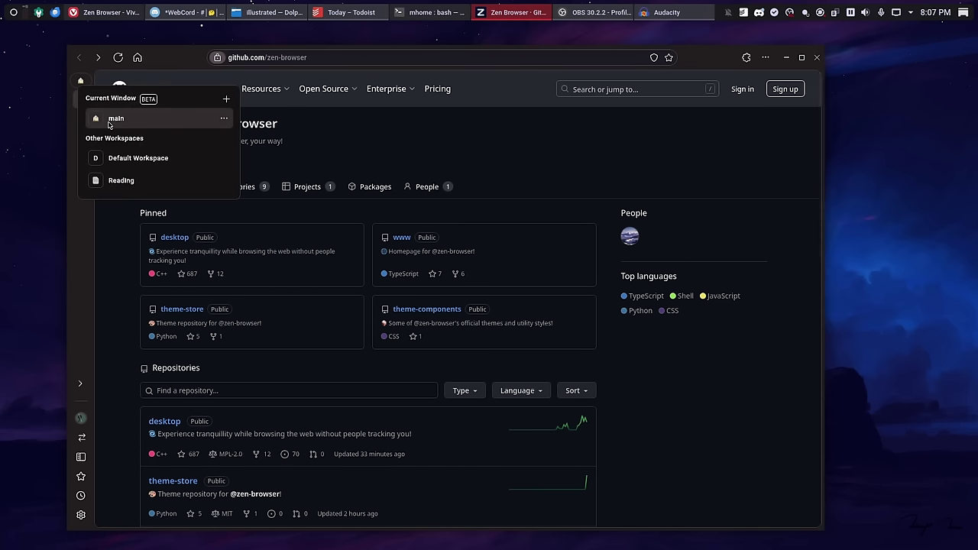
Step: Switch to the Default Workspace and browse the zen-browser.app features, including Split views and Profile switching
click(132, 158)
scroll(389, 328, down, 15)
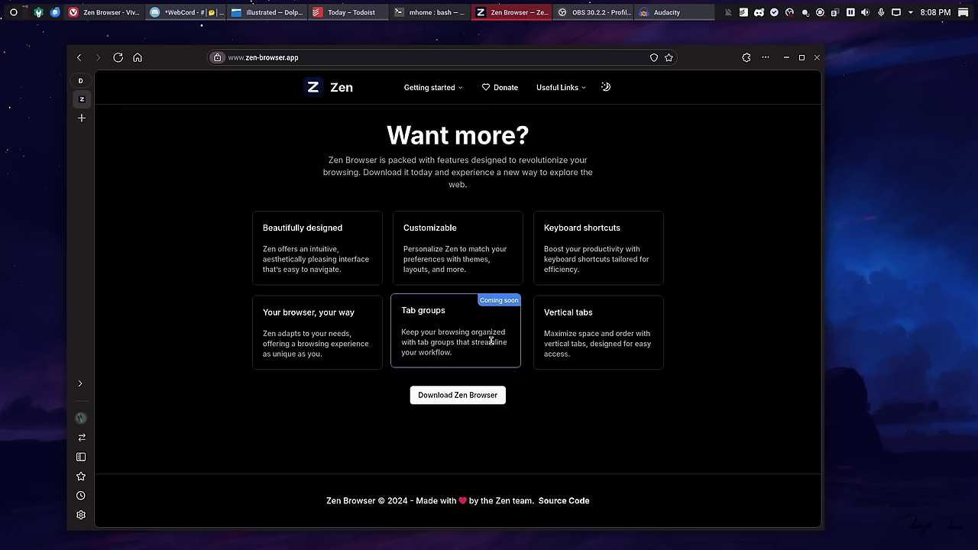
scroll(490, 341, up, 15)
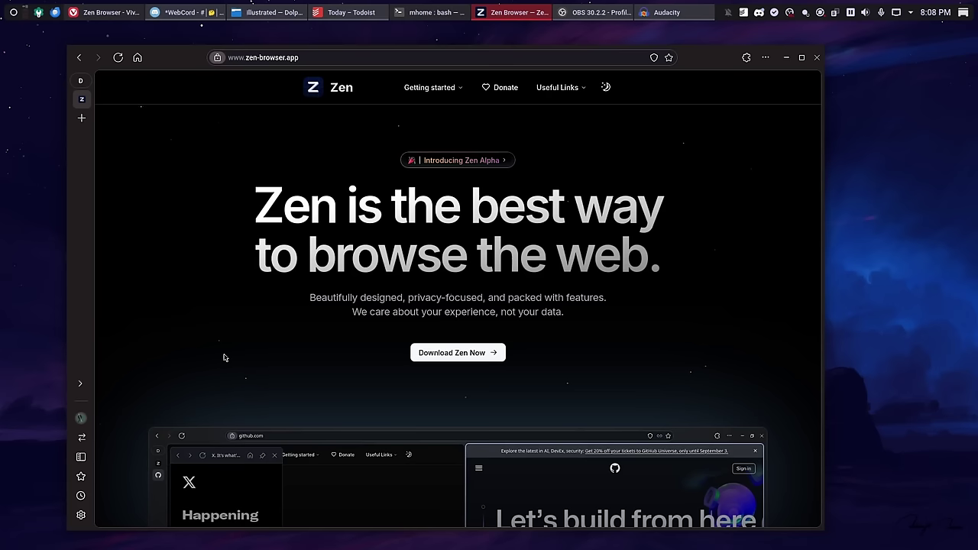
scroll(207, 316, down, 5)
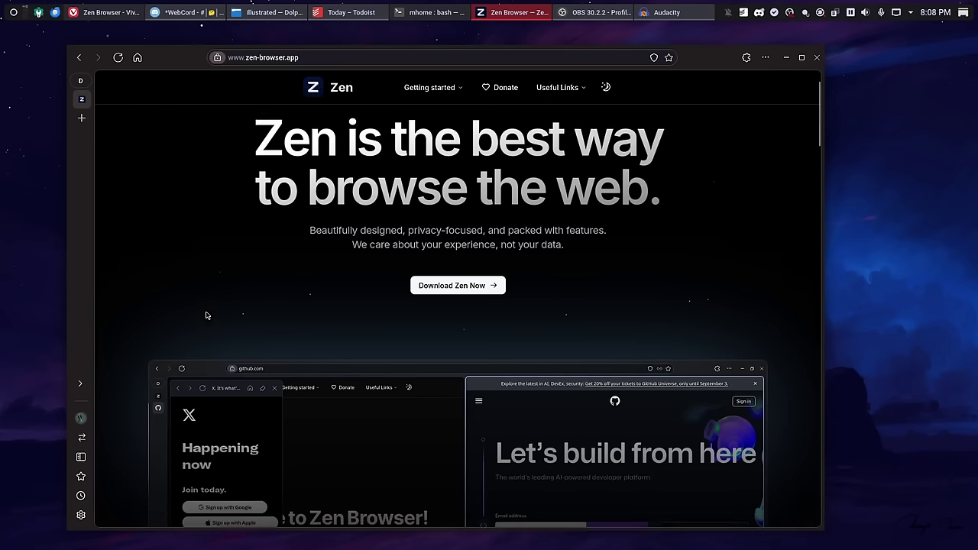
scroll(169, 371, down, 3)
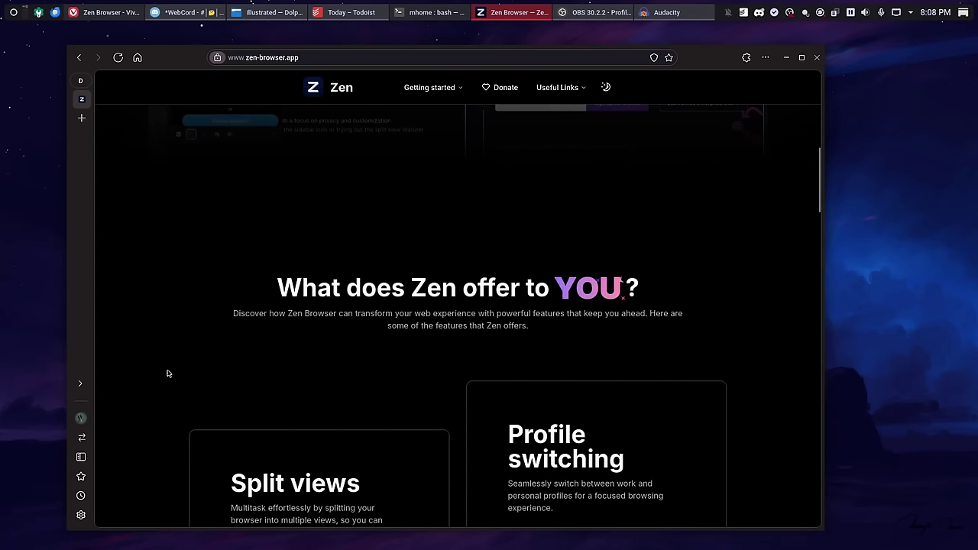
scroll(168, 372, down, 3)
scroll(168, 373, down, 3)
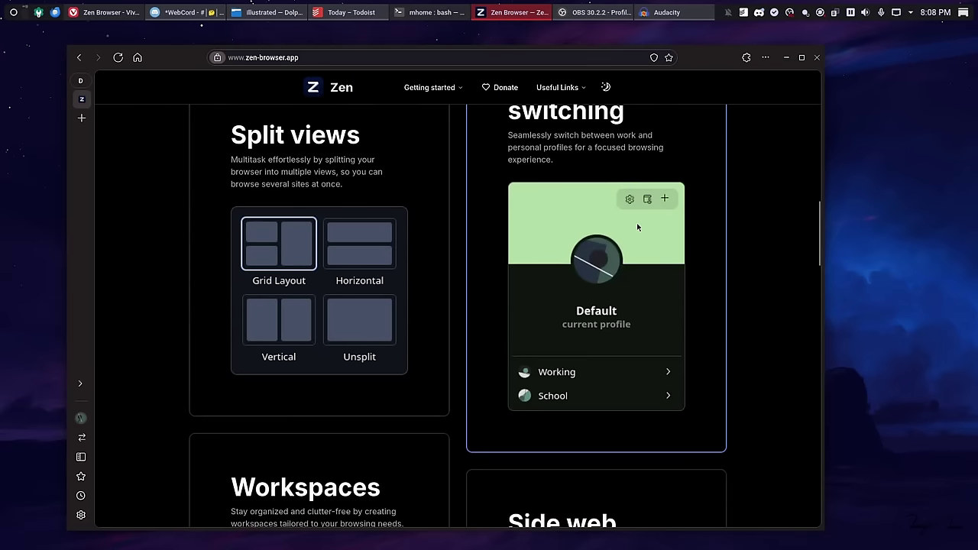
scroll(356, 306, up, 1)
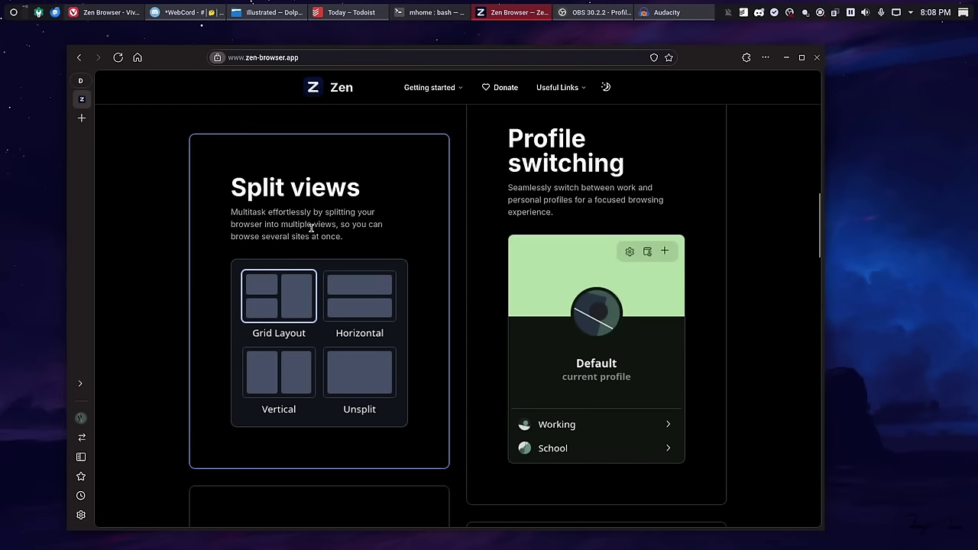
click(82, 117)
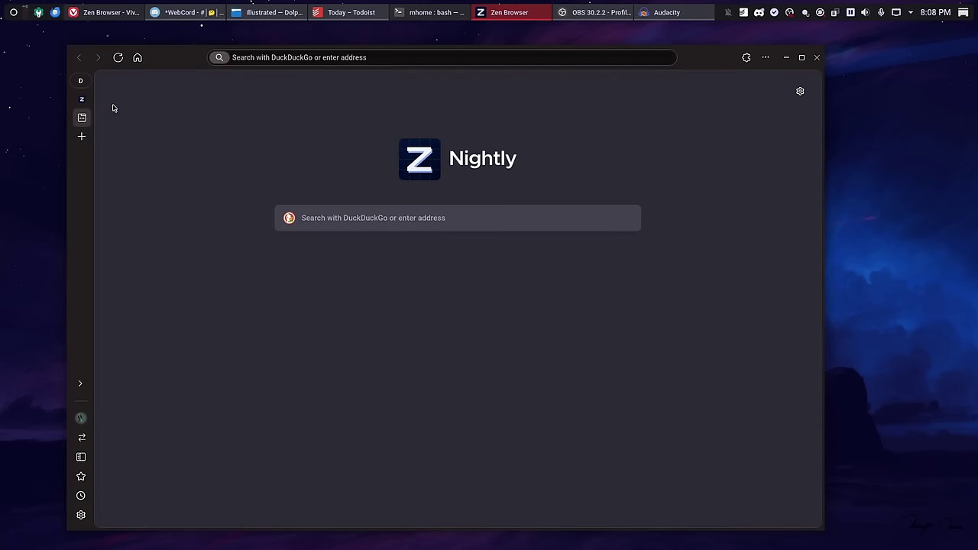
right_click(85, 100)
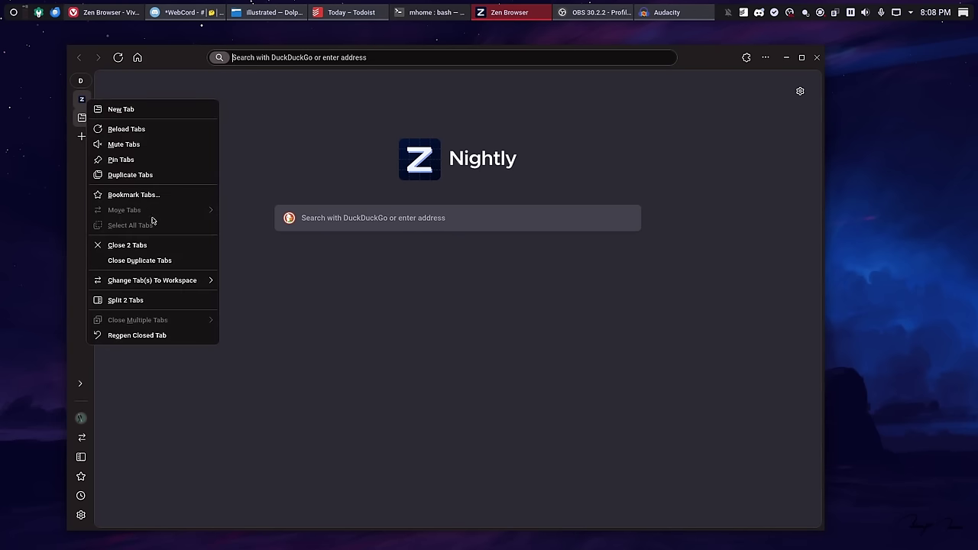
click(115, 299)
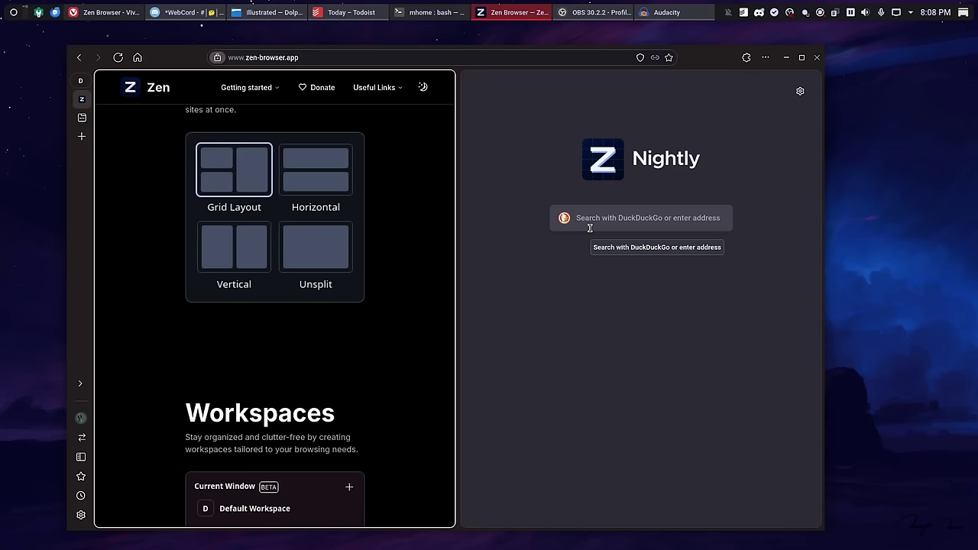
right_click(81, 100)
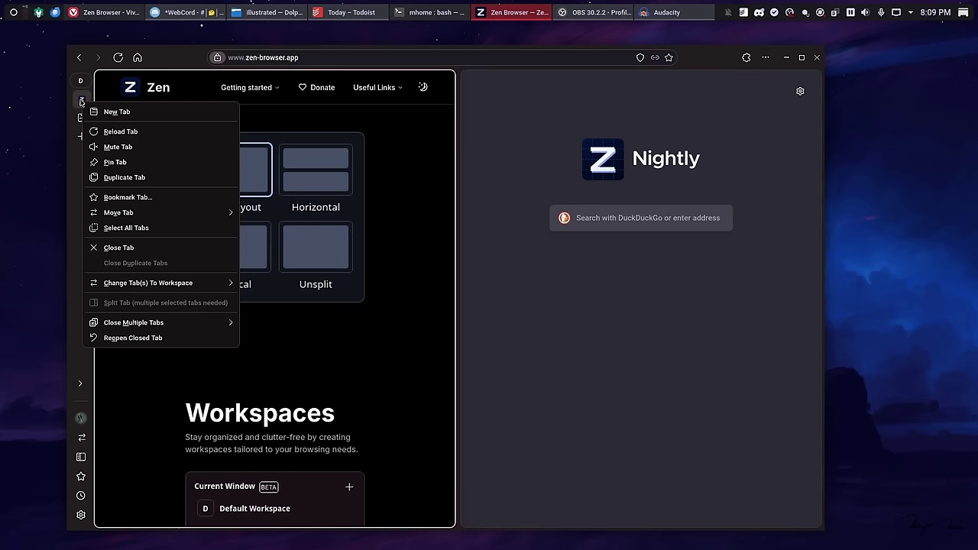
ctrl+click(82, 100)
right_click(81, 98)
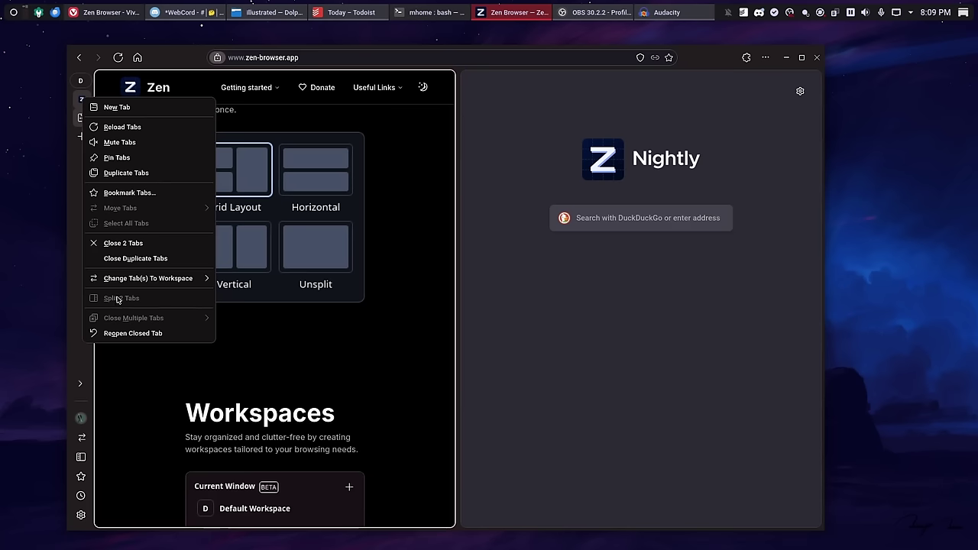
click(469, 275)
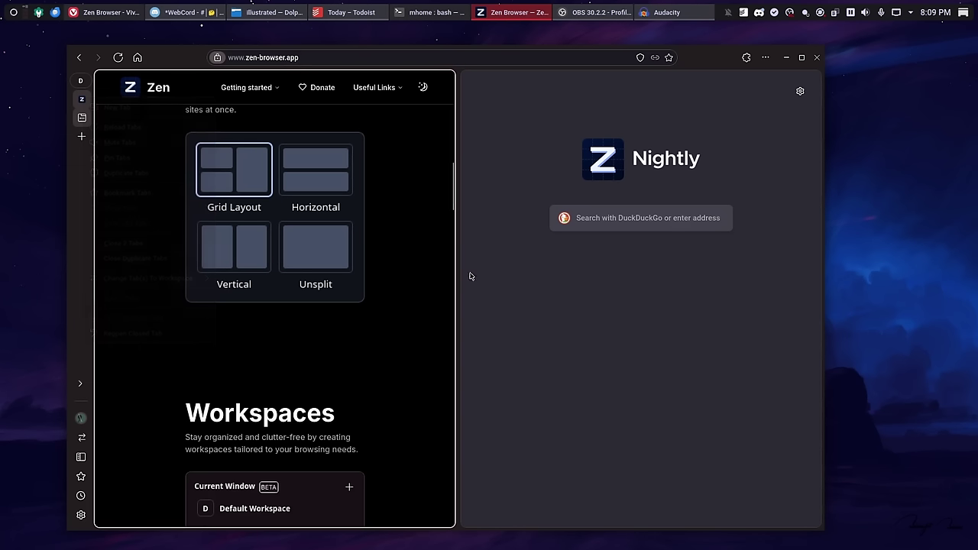
right_click(83, 120)
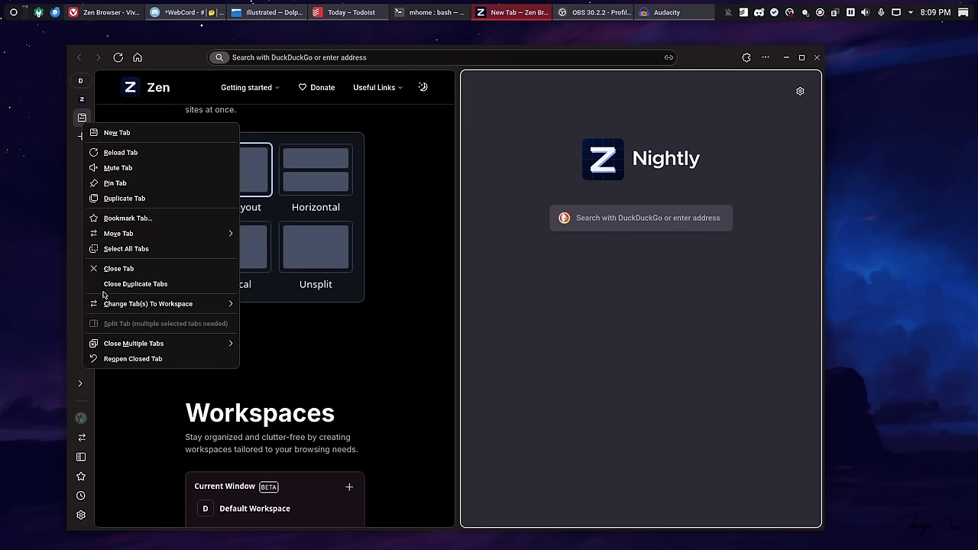
click(111, 268)
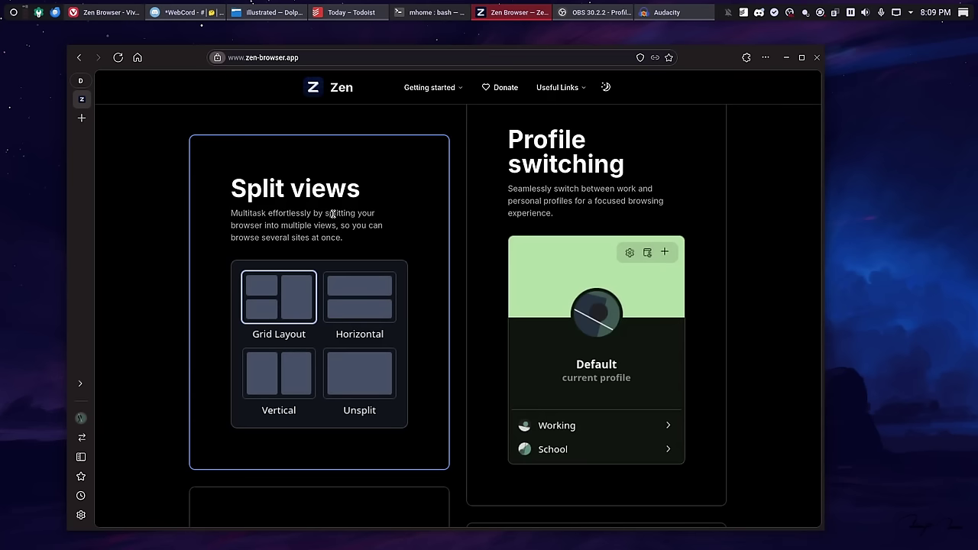
Step: Scroll further down the Zen site, then open about:preferences at the General settings section
scroll(367, 183, down, 5)
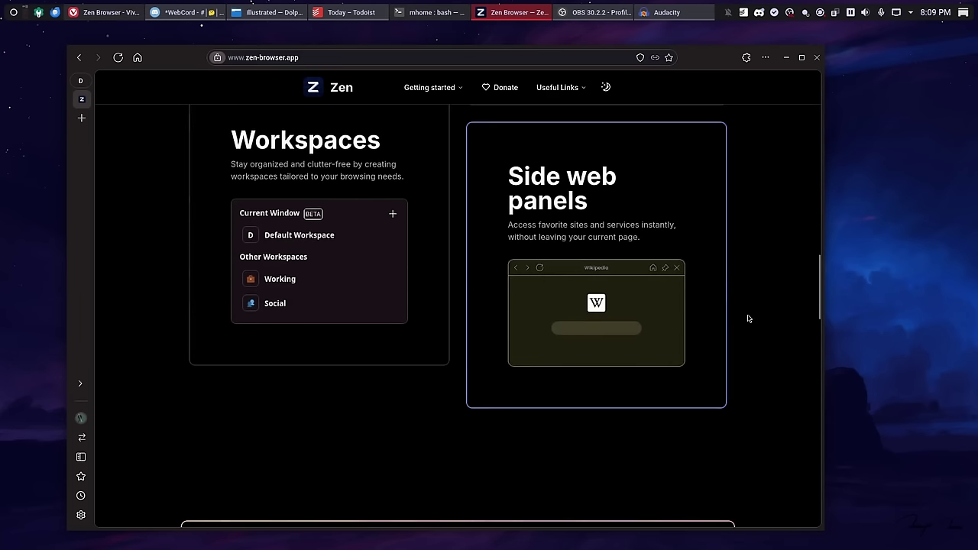
scroll(196, 426, down, 5)
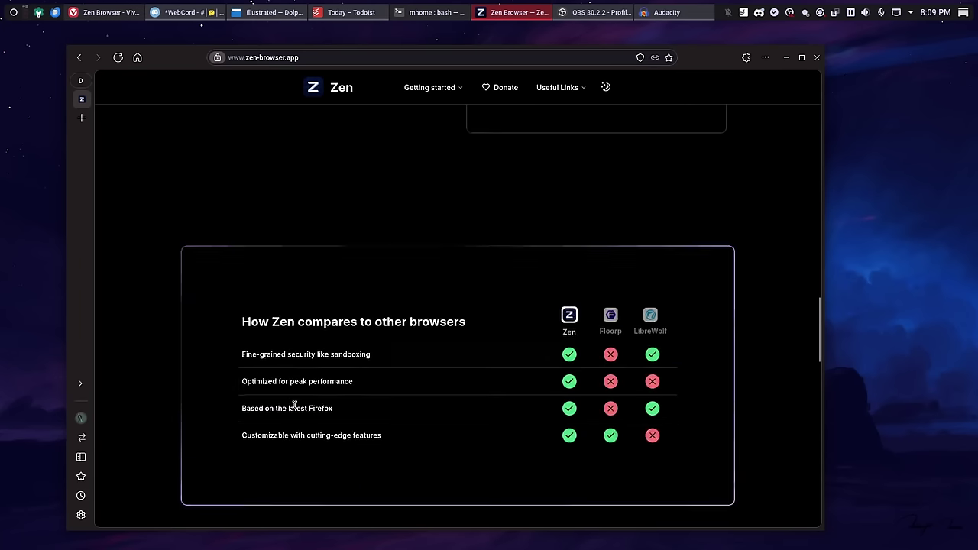
scroll(225, 391, down, 5)
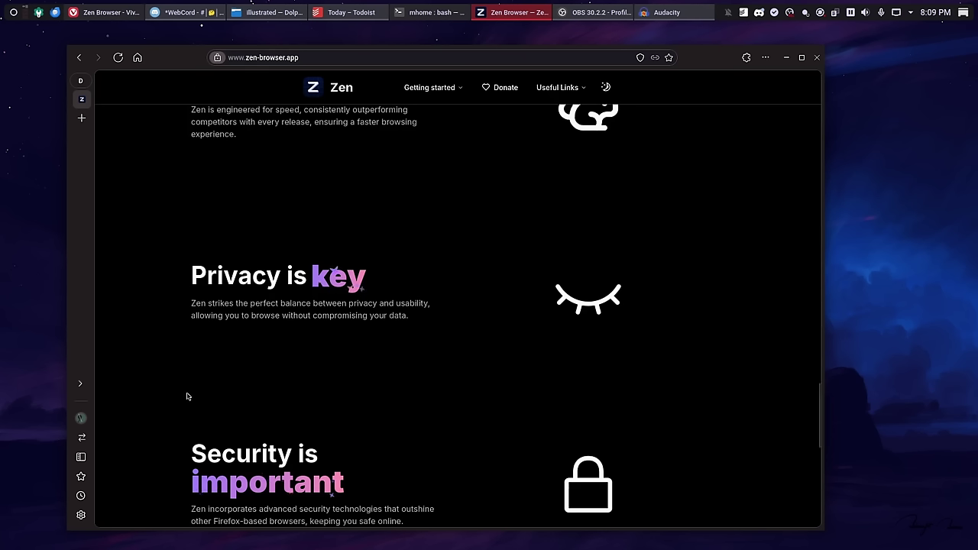
click(81, 514)
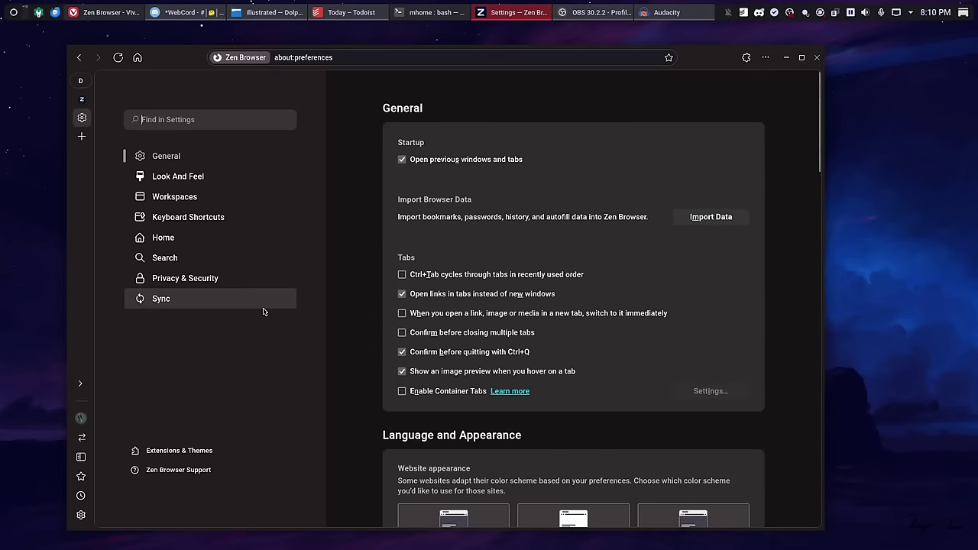
Step: Review the Privacy & Security settings, including Data Collection and Use and Improve Zen Suggest
click(228, 281)
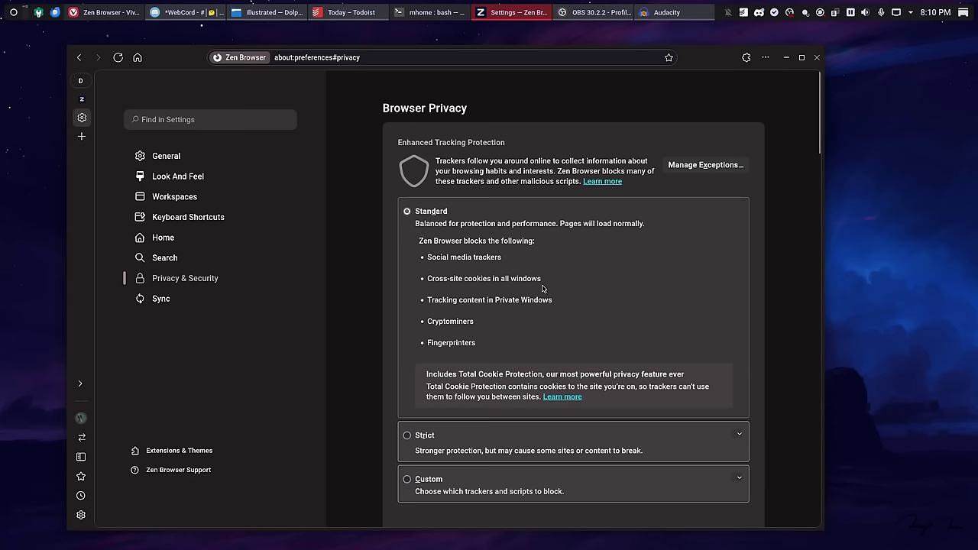
scroll(542, 288, down, 5)
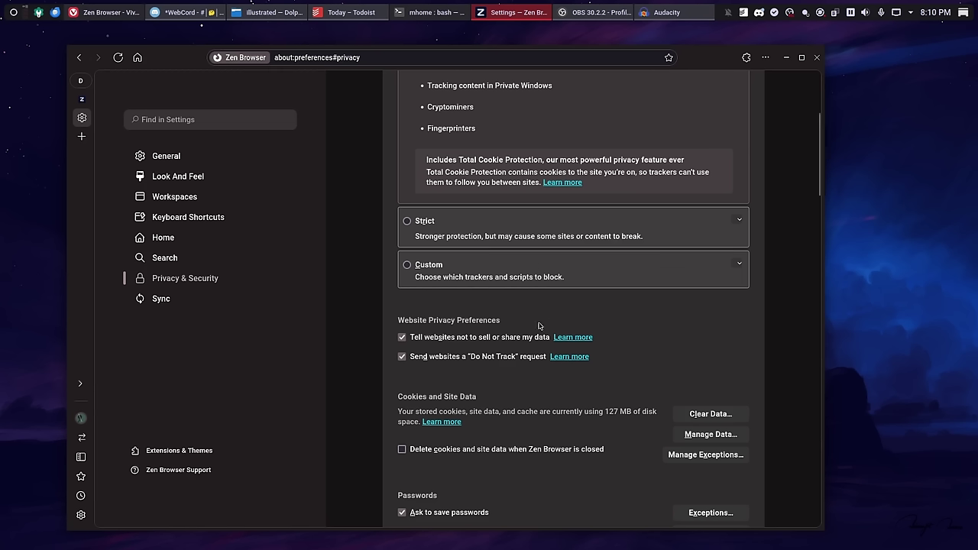
scroll(541, 287, down, 5)
scroll(556, 372, down, 3)
scroll(556, 372, down, 2)
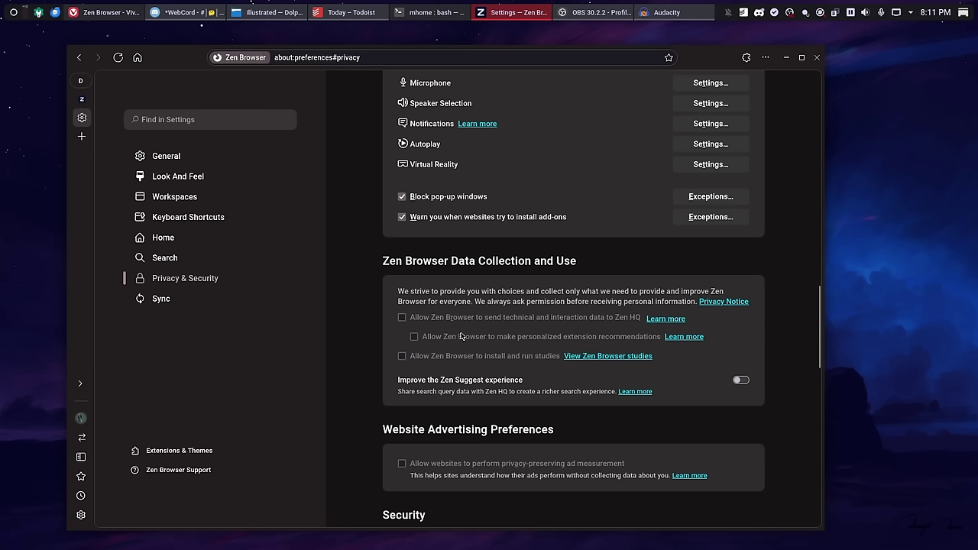
Step: Jump to the zen-browser.app tab, then return to Settings at the Look And Feel section
key(ctrl+Tab)
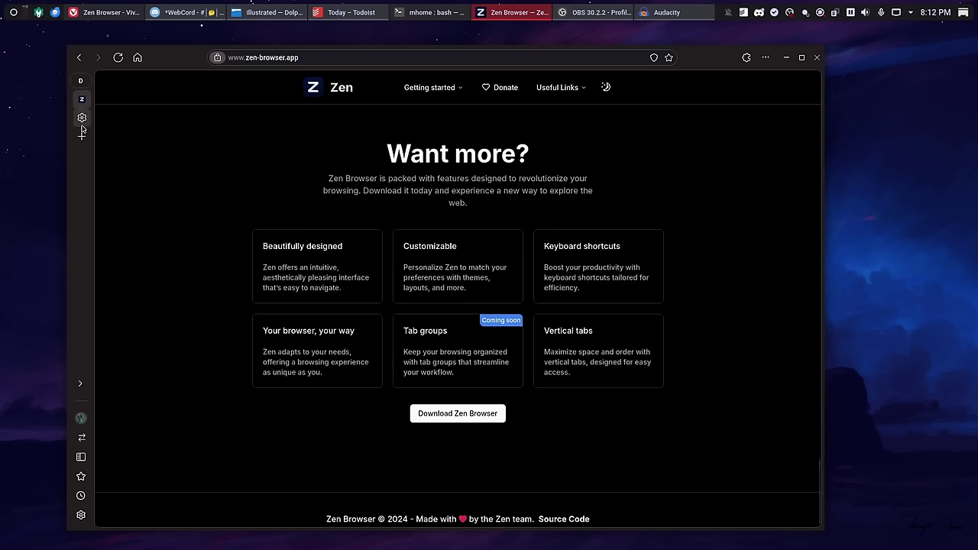
click(82, 119)
click(177, 177)
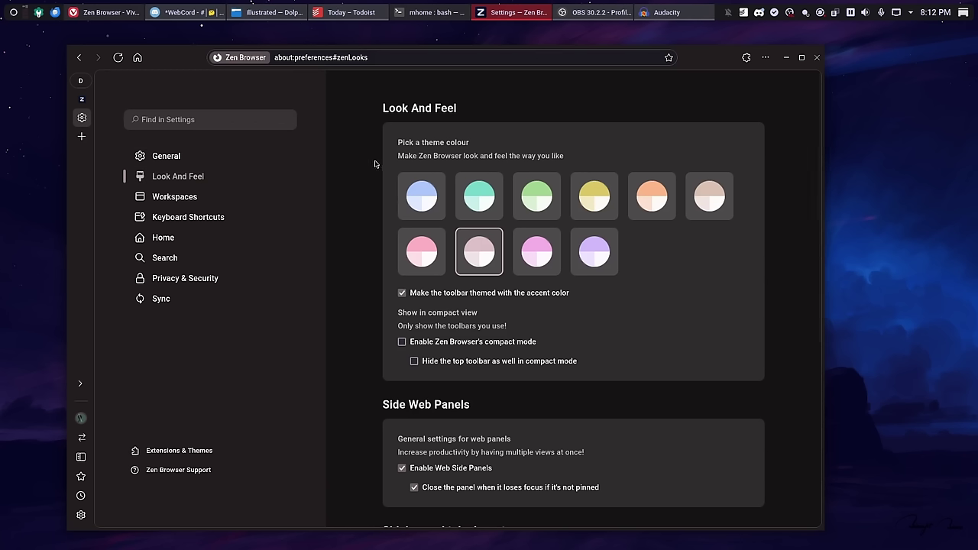
Step: Choose the green theme colour and enable Zen Browser's compact mode, hiding the tab sidebar
click(552, 192)
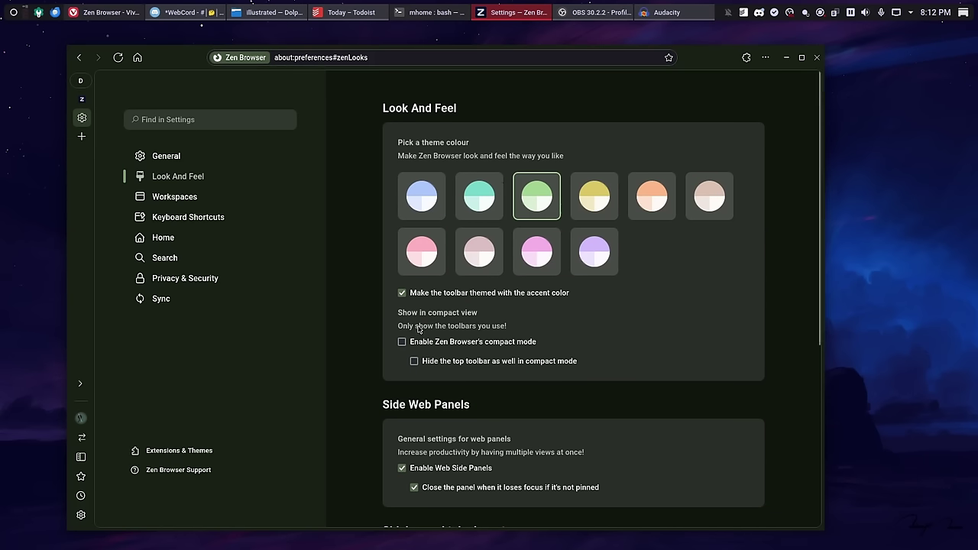
click(402, 342)
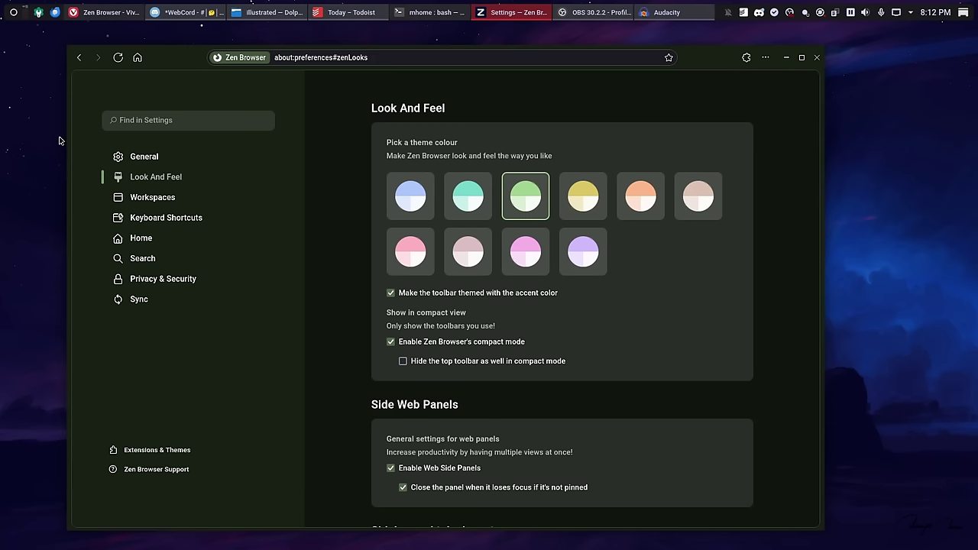
mouse_move(77, 128)
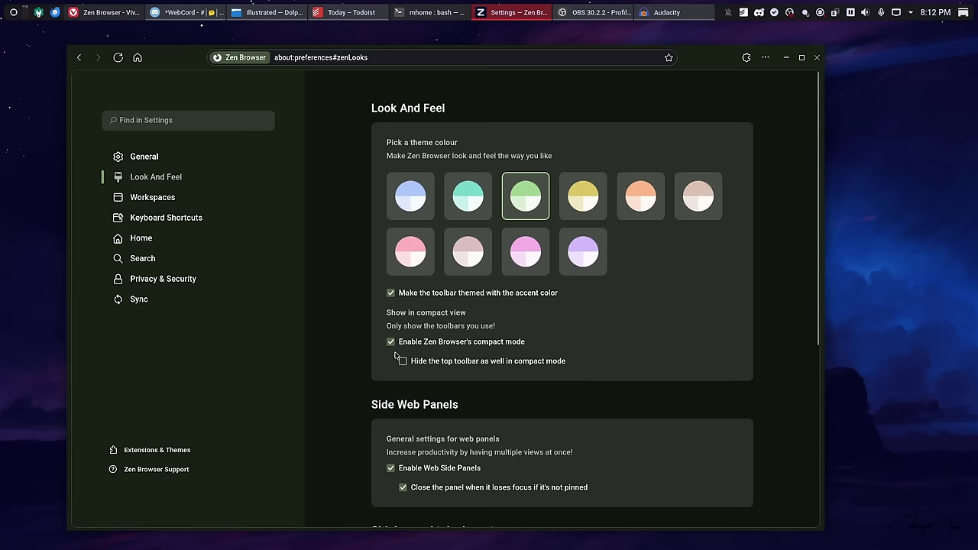
Step: Enable 'Hide the top toolbar as well in compact mode' and check the hidden sidebar and toolbar
click(403, 361)
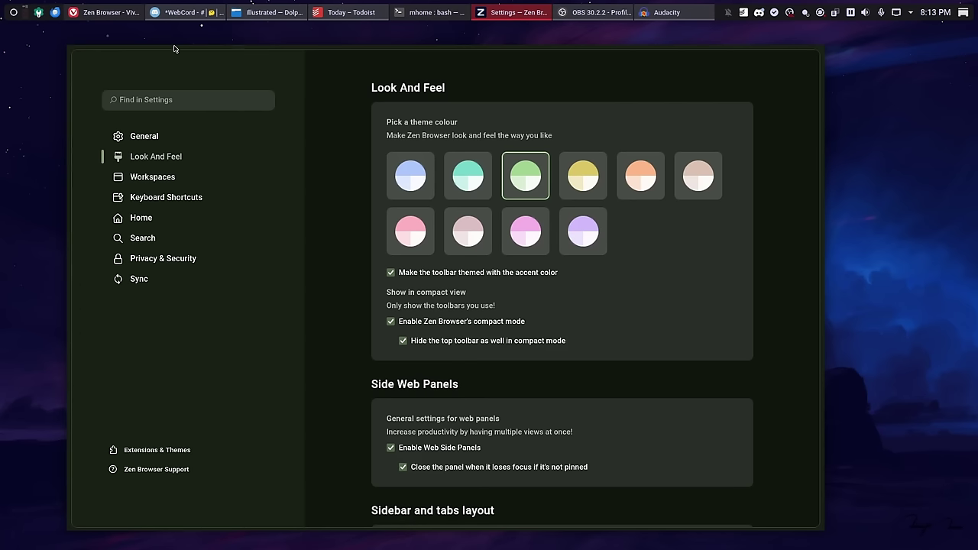
mouse_move(73, 175)
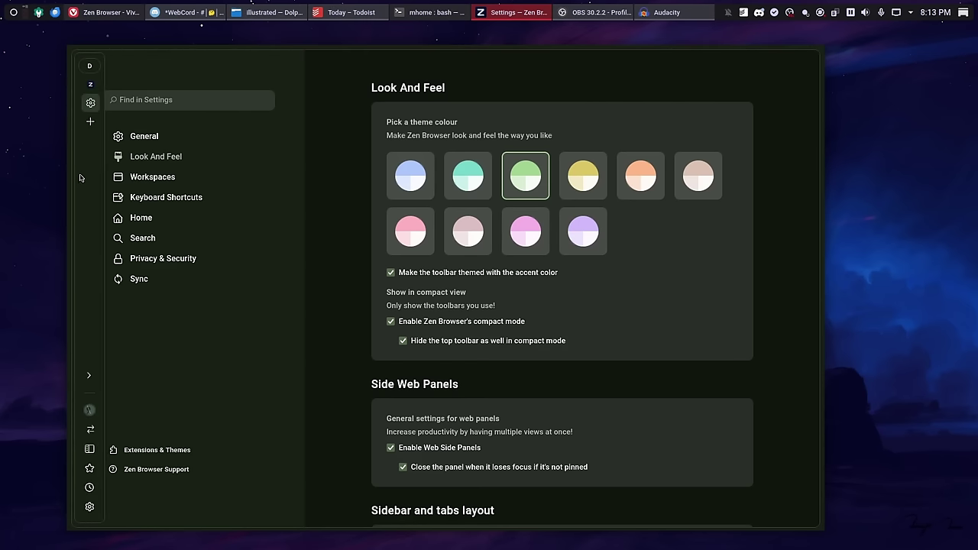
mouse_move(153, 50)
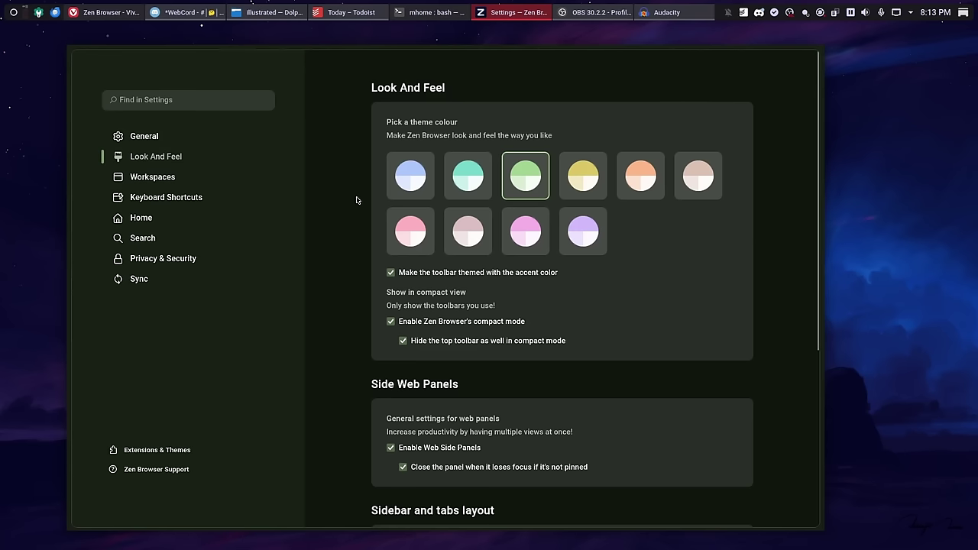
scroll(359, 200, down, 5)
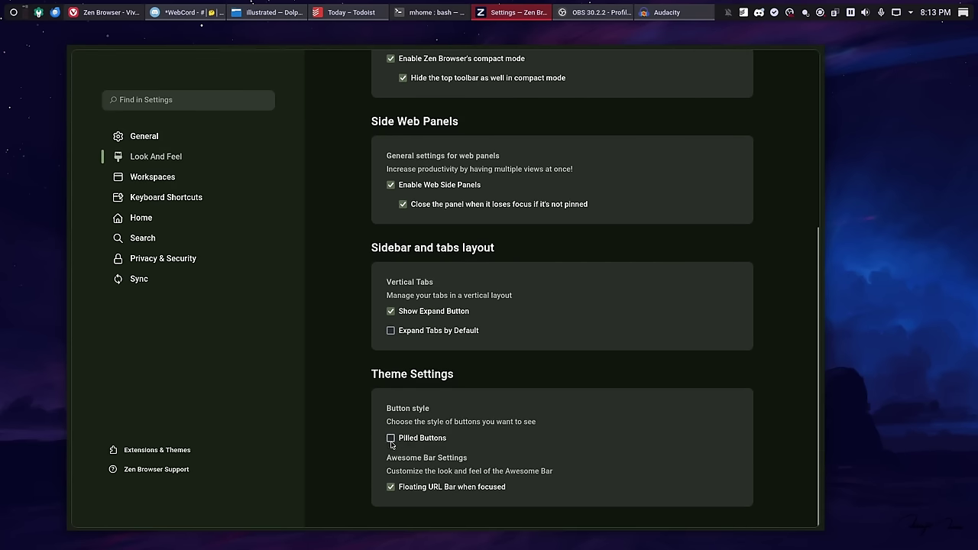
click(390, 437)
mouse_move(331, 50)
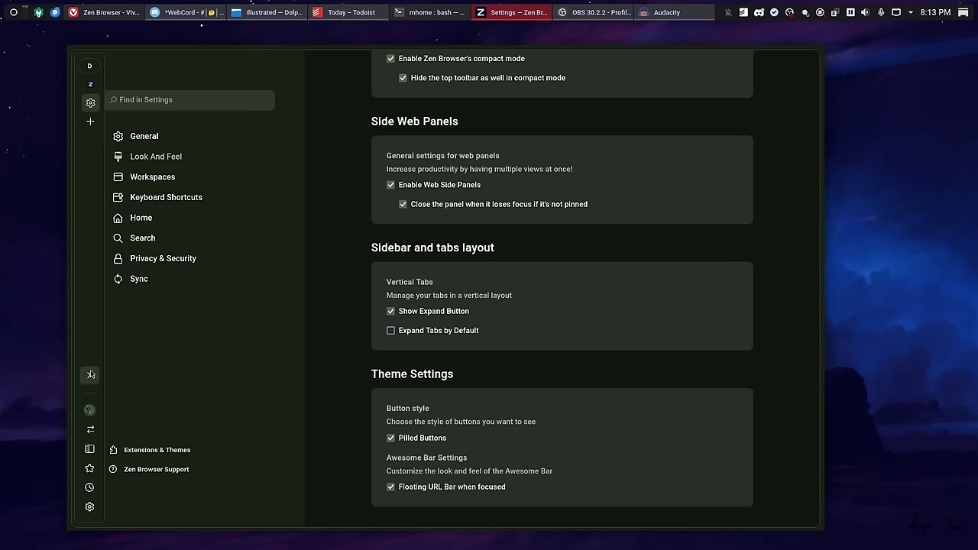
click(391, 437)
mouse_move(70, 64)
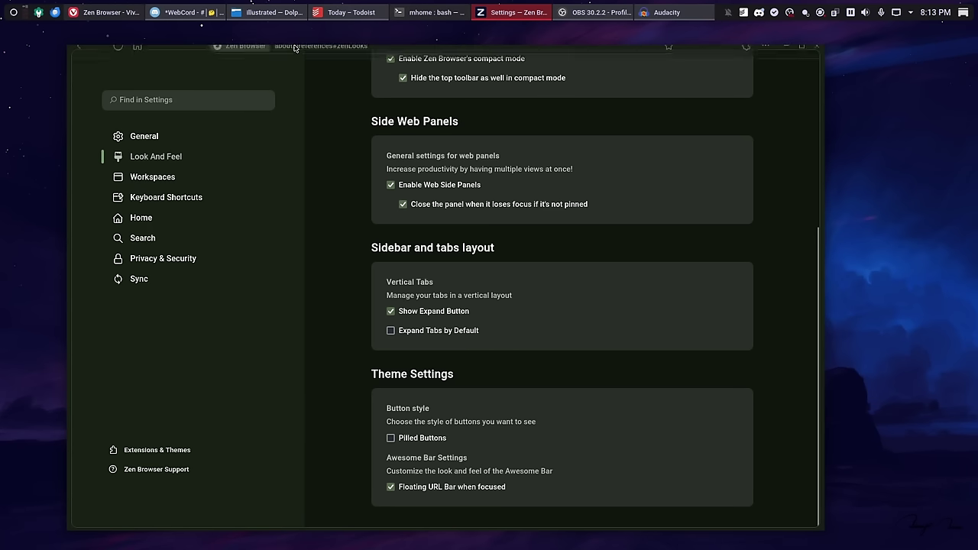
click(304, 58)
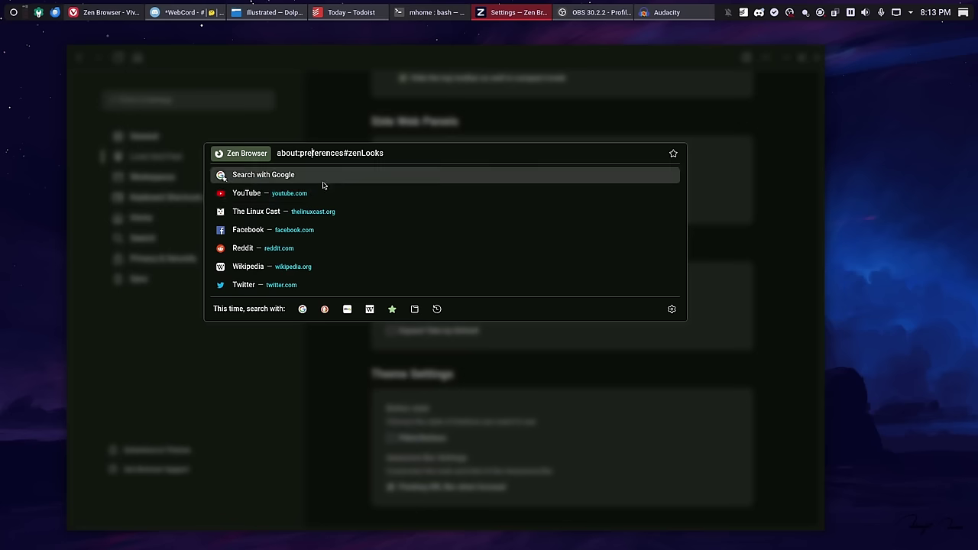
click(276, 213)
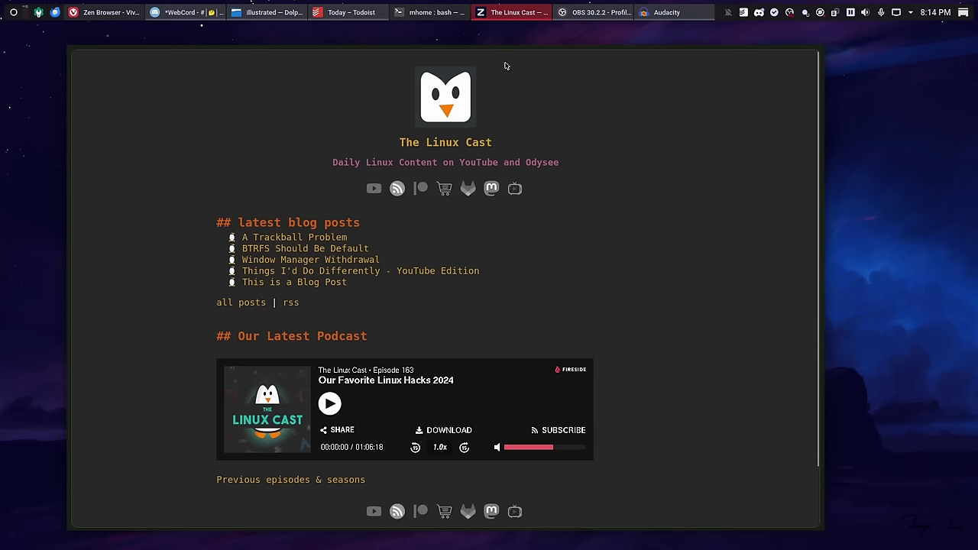
mouse_move(446, 50)
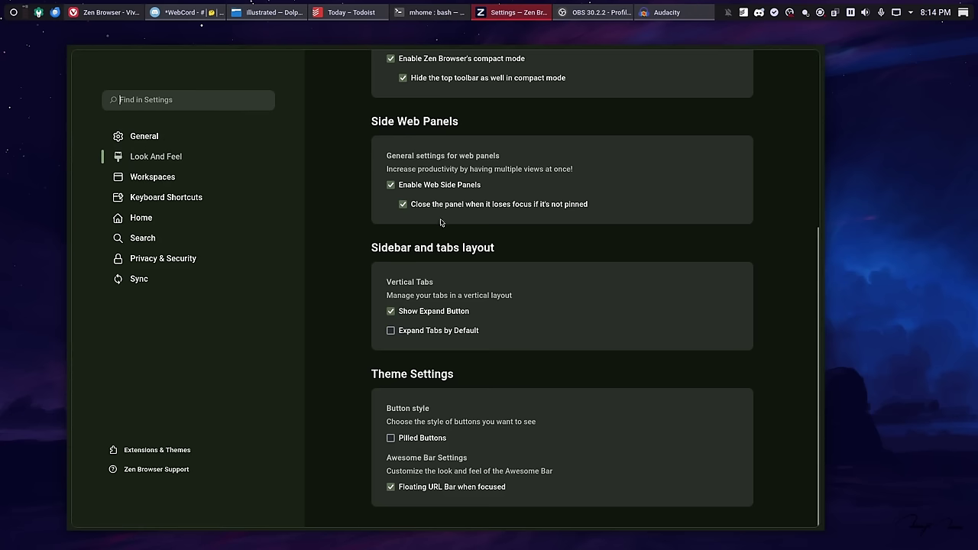
scroll(440, 222, up, 5)
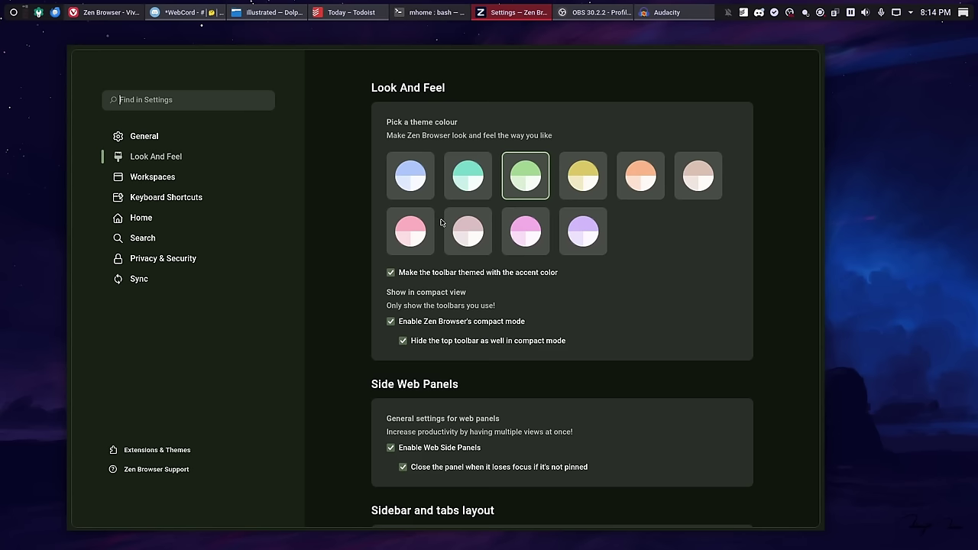
Step: Glance at the Workspaces settings, then review the Keyboard Shortcuts list, where most actions are unset
click(171, 179)
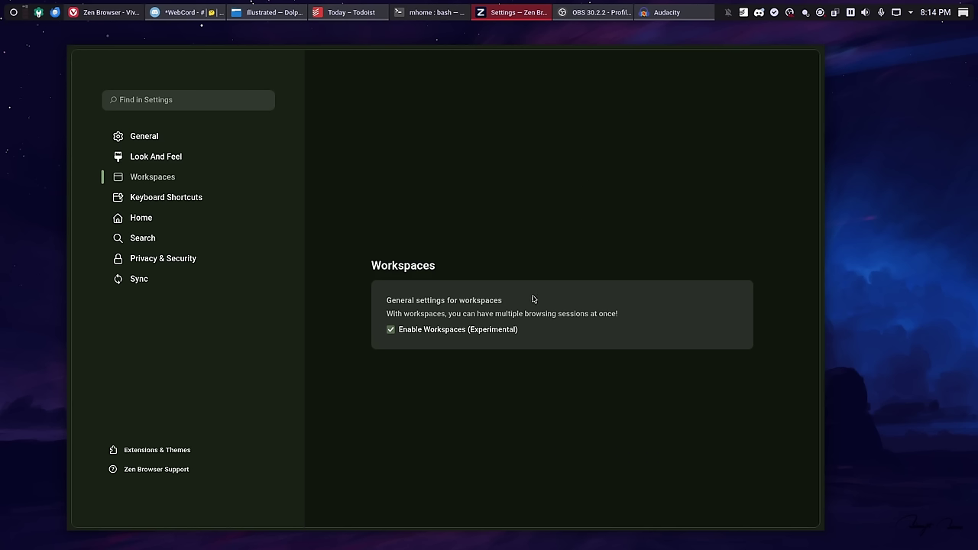
click(165, 201)
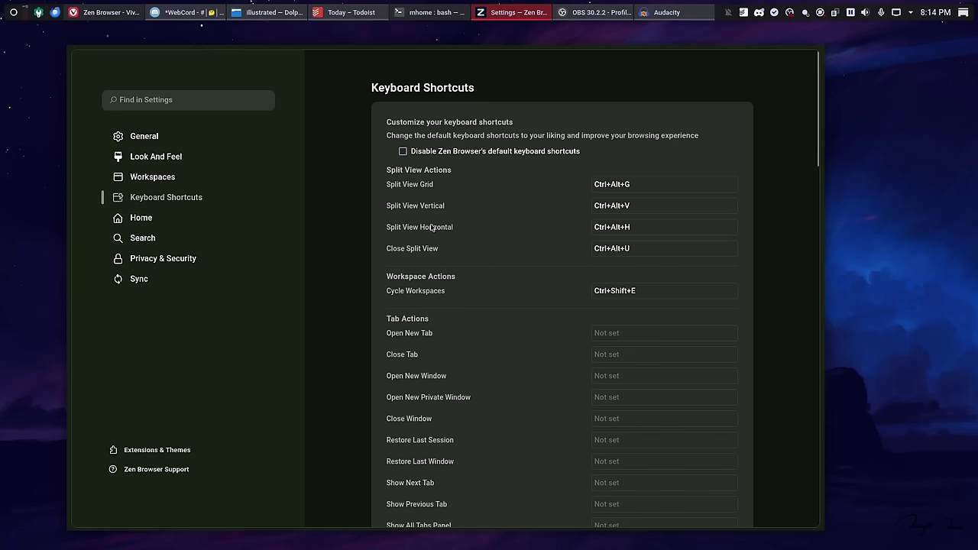
scroll(539, 366, down, 3)
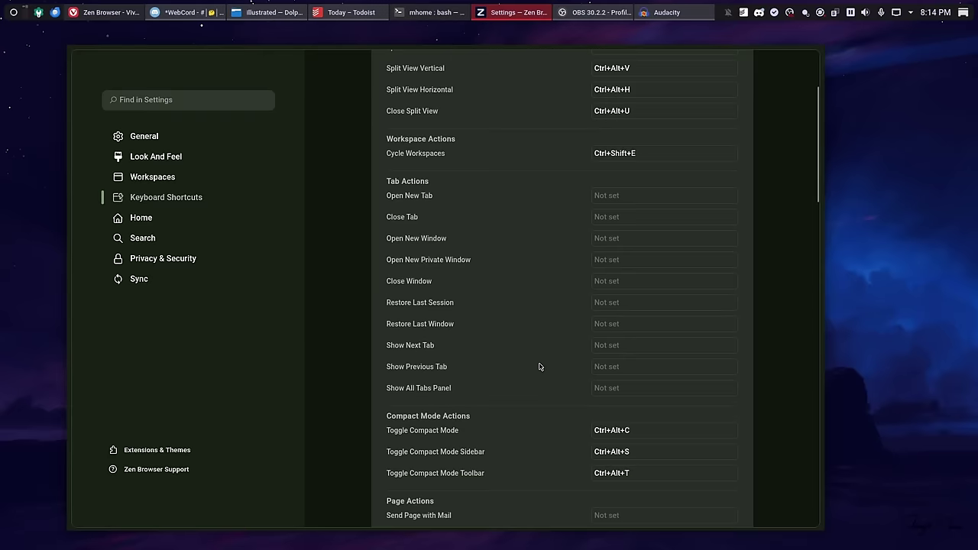
scroll(539, 367, down, 9)
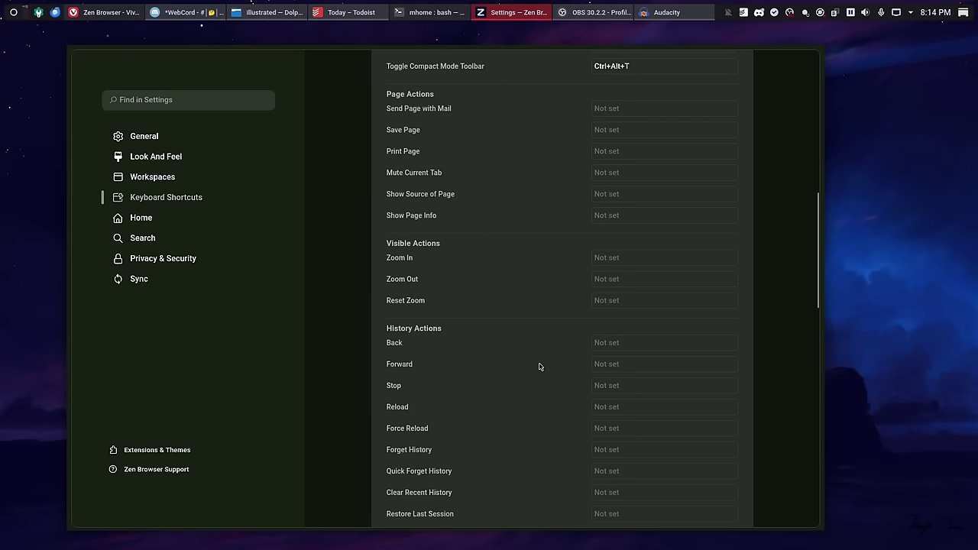
scroll(538, 366, up, 3)
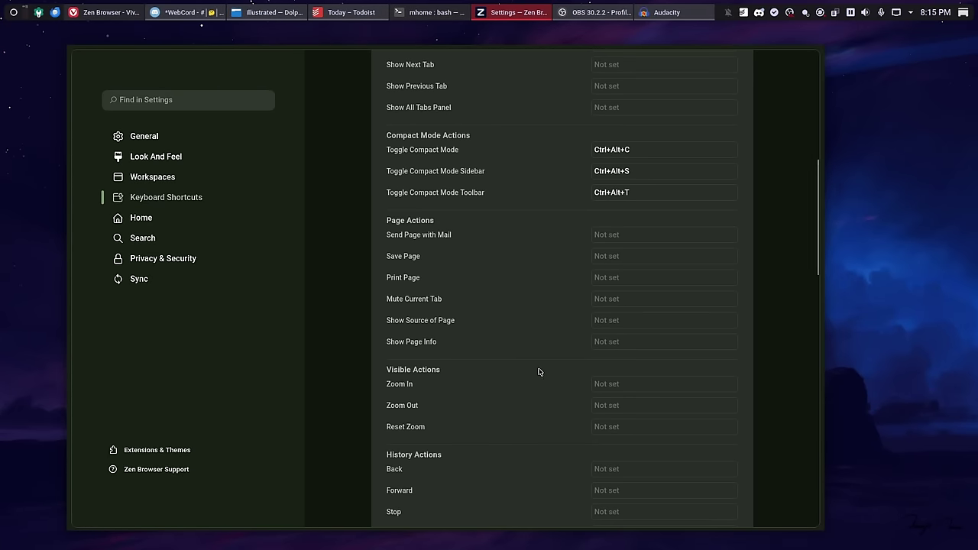
scroll(538, 372, down, 6)
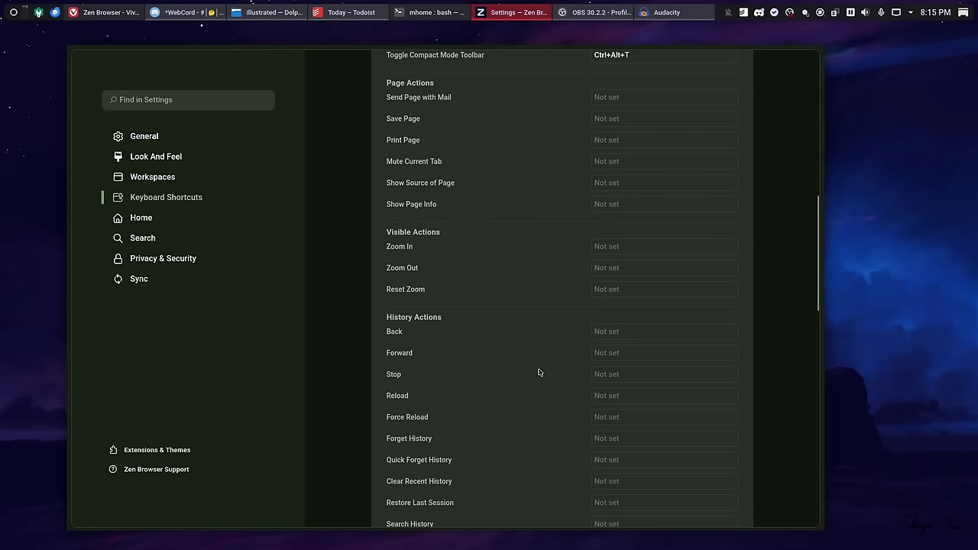
scroll(538, 372, down, 5)
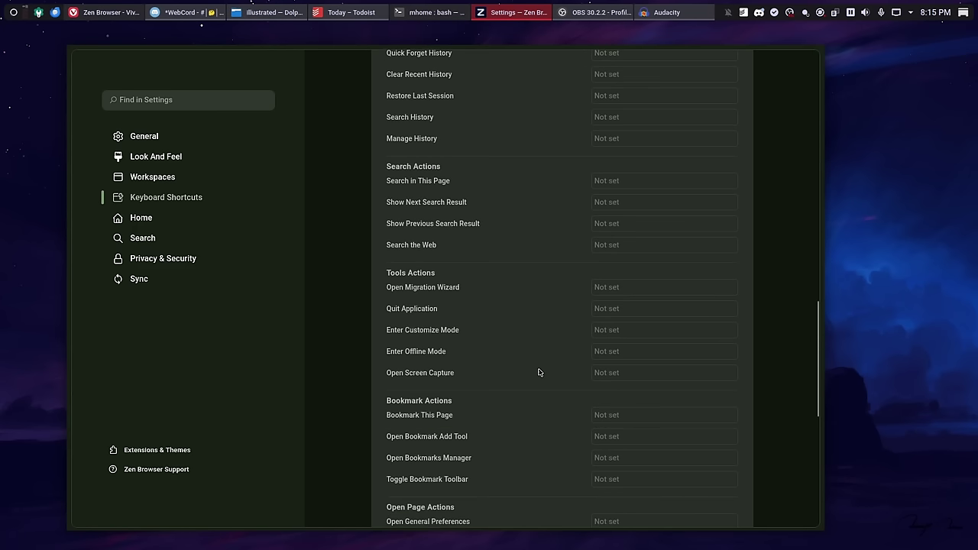
Step: Review the Home settings' New tabs choices without changing them, then view the Sync settings
click(294, 220)
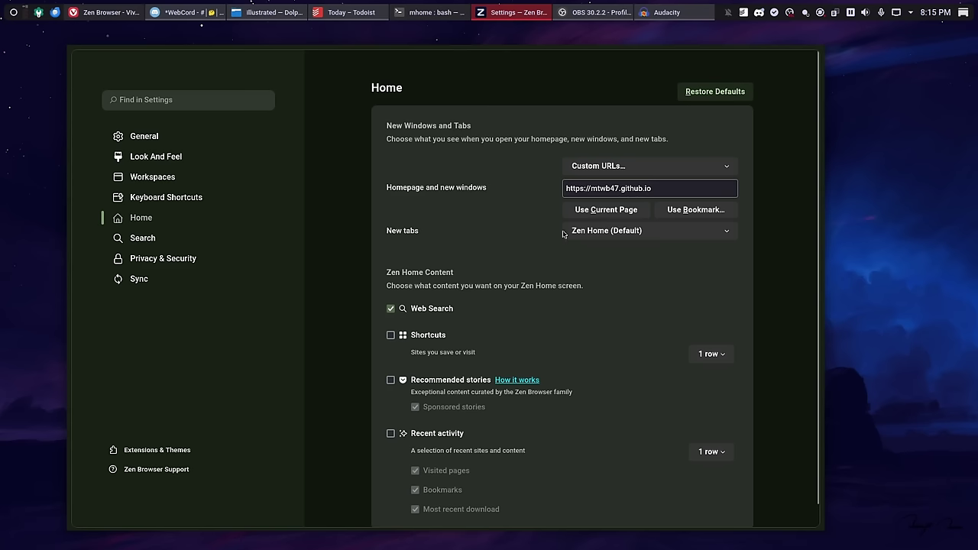
click(593, 233)
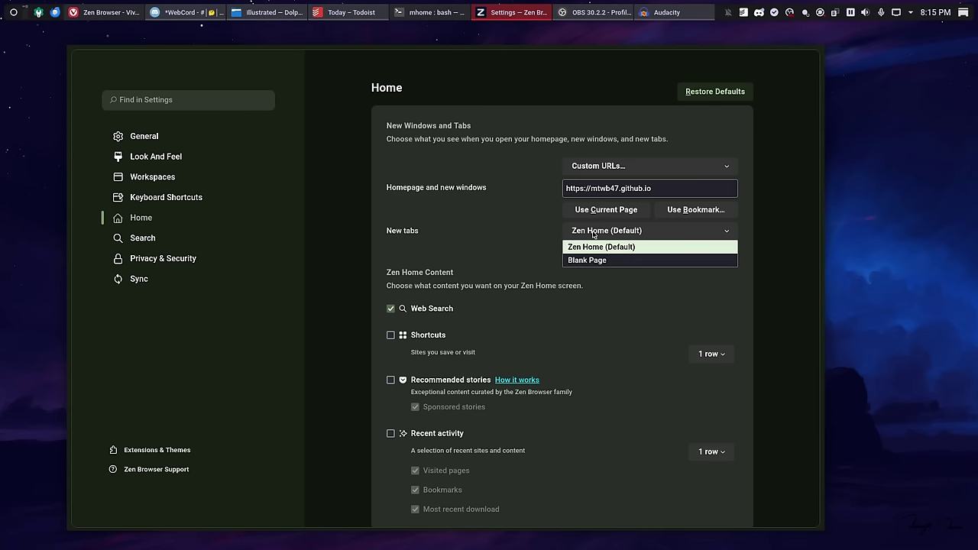
click(551, 229)
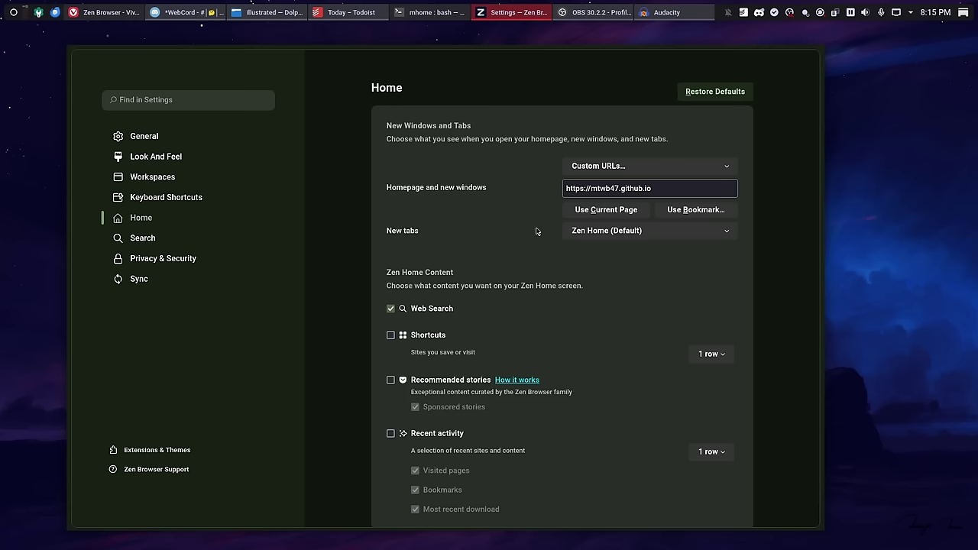
click(140, 279)
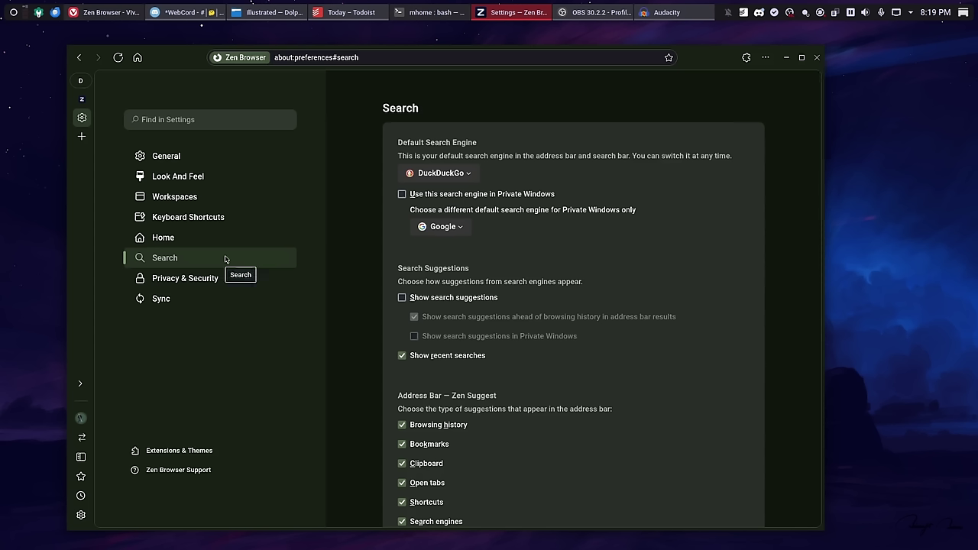
Step: Check the Default Search Engine list and keep DuckDuckGo selected
click(429, 173)
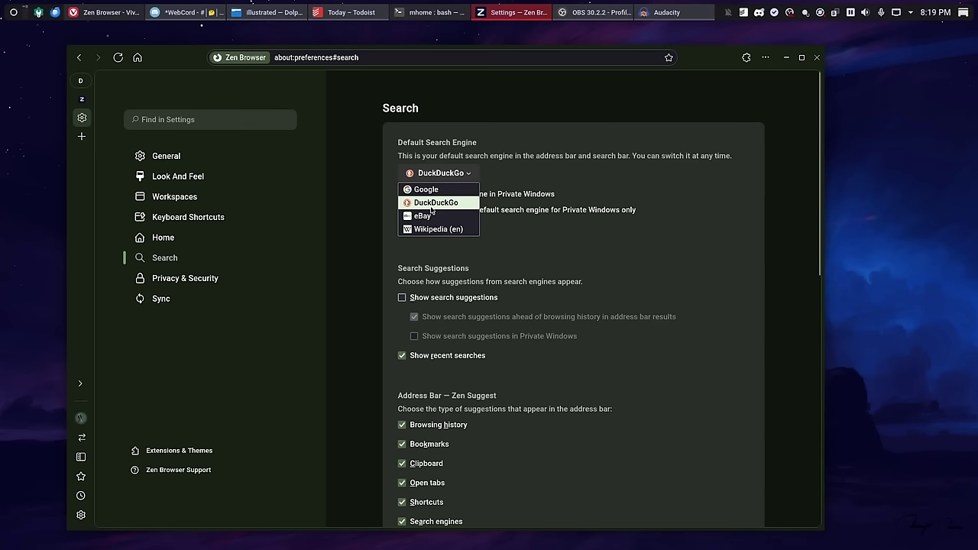
click(552, 183)
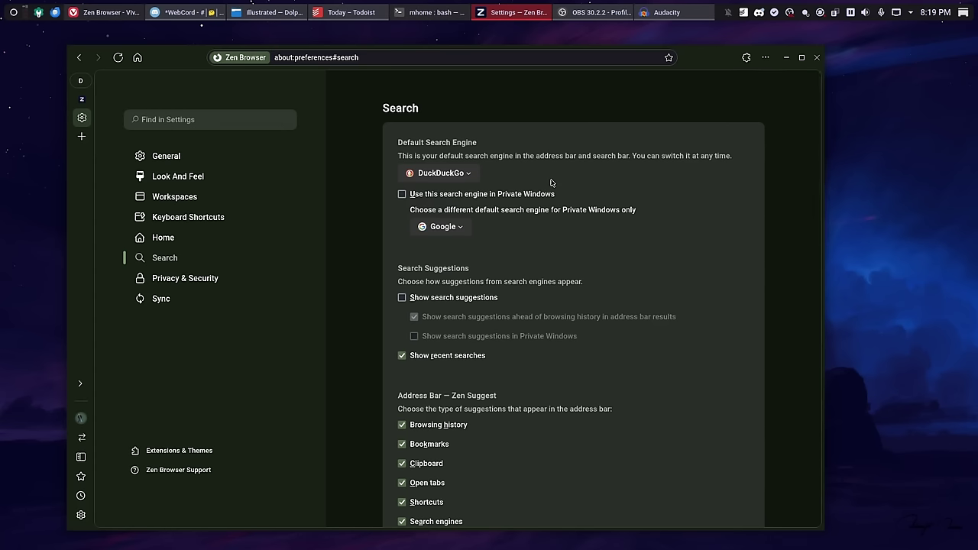